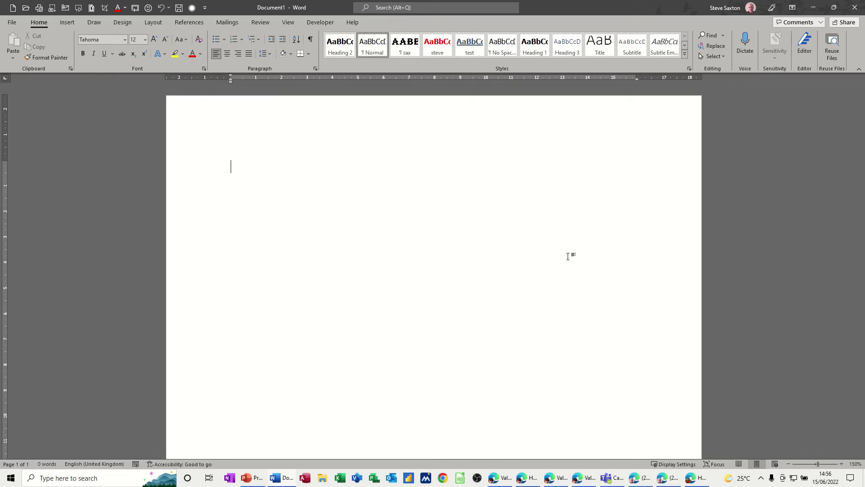
Step: Start a Letters mail merge and begin typing a new recipient list
{"action": "left_click", "coordinate": [226, 23]}
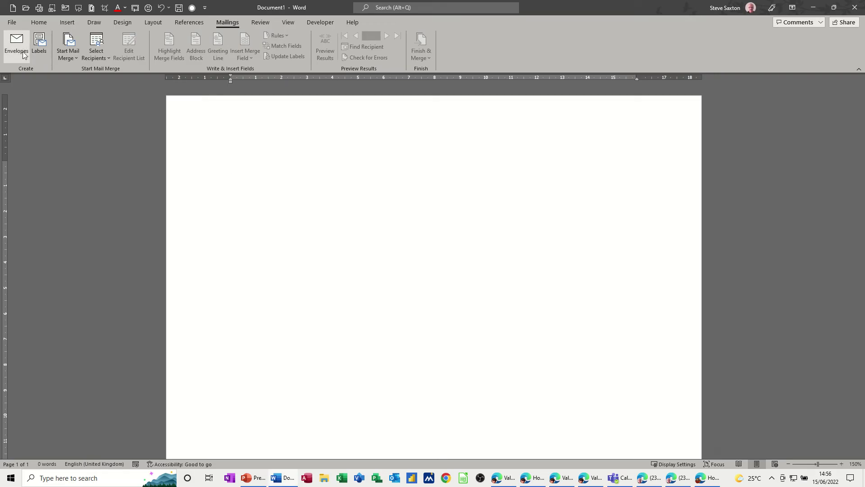
{"action": "left_click", "coordinate": [75, 62]}
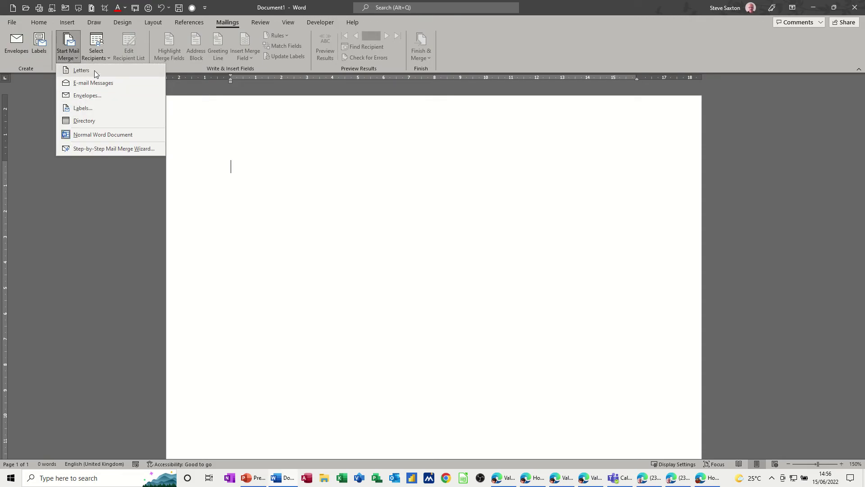
{"action": "left_click", "coordinate": [80, 72]}
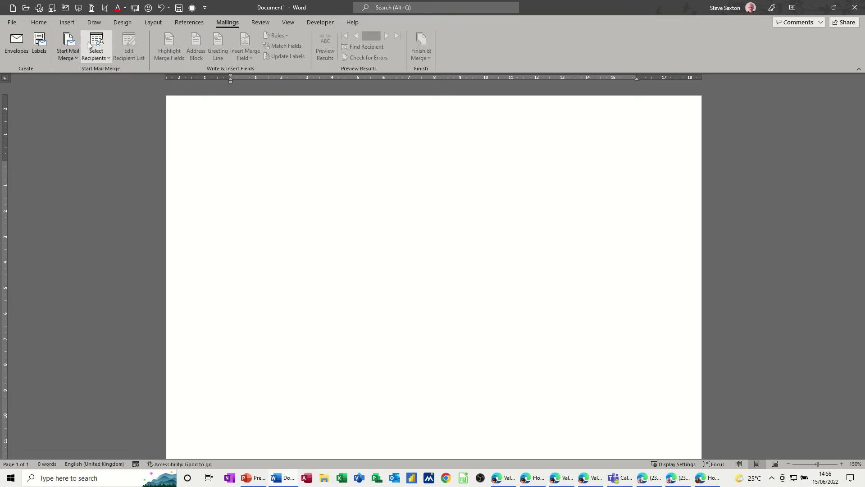
{"action": "left_click", "coordinate": [107, 59]}
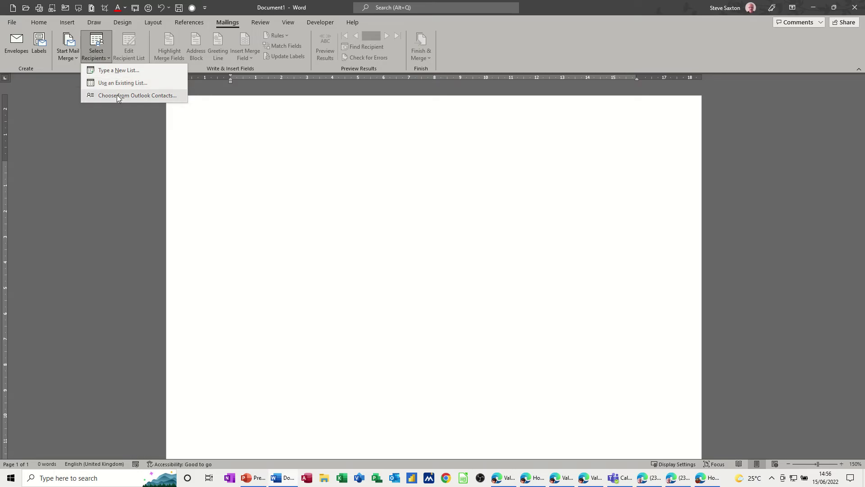
{"action": "left_click", "coordinate": [112, 71]}
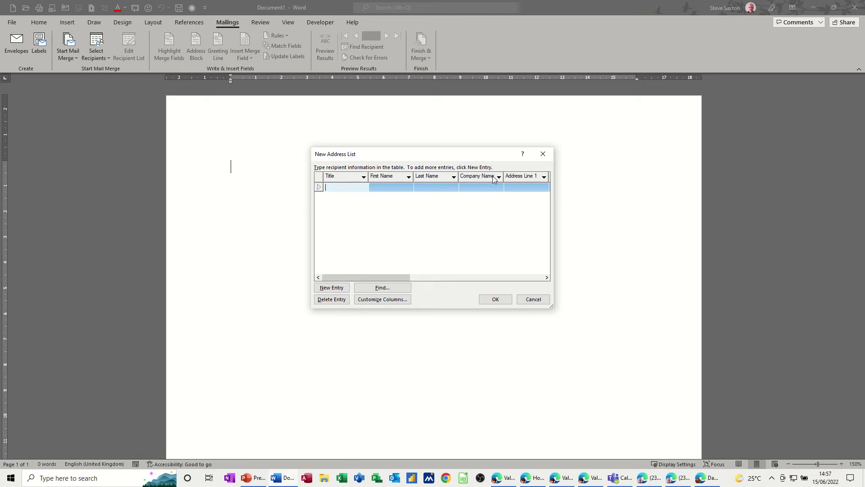
Step: Rename the State field to County and ZIP Code to Post Code
{"action": "left_click", "coordinate": [370, 302]}
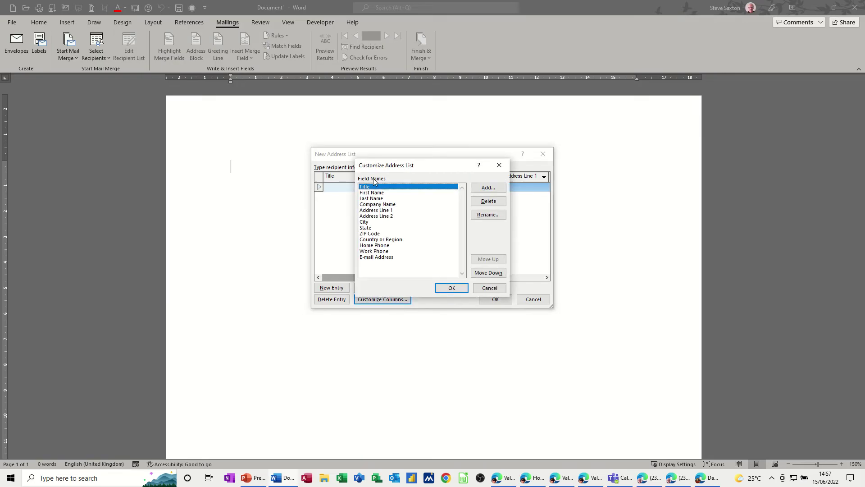
{"action": "left_click", "coordinate": [371, 229]}
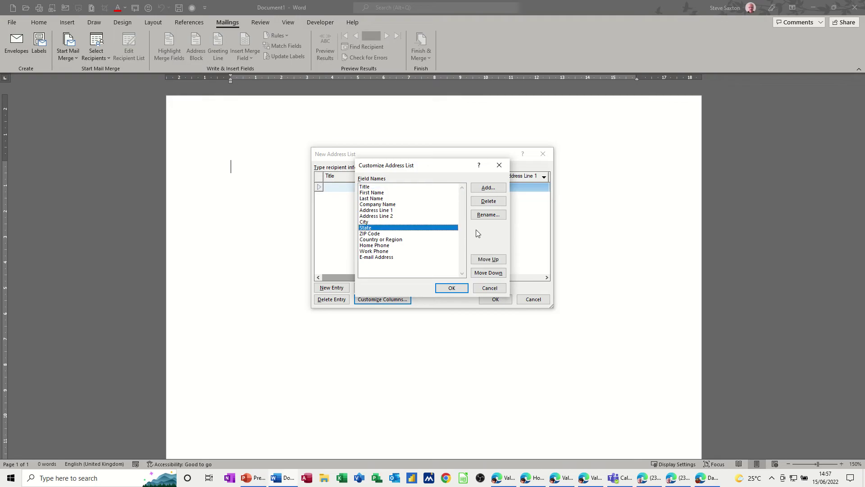
{"action": "left_click", "coordinate": [486, 215]}
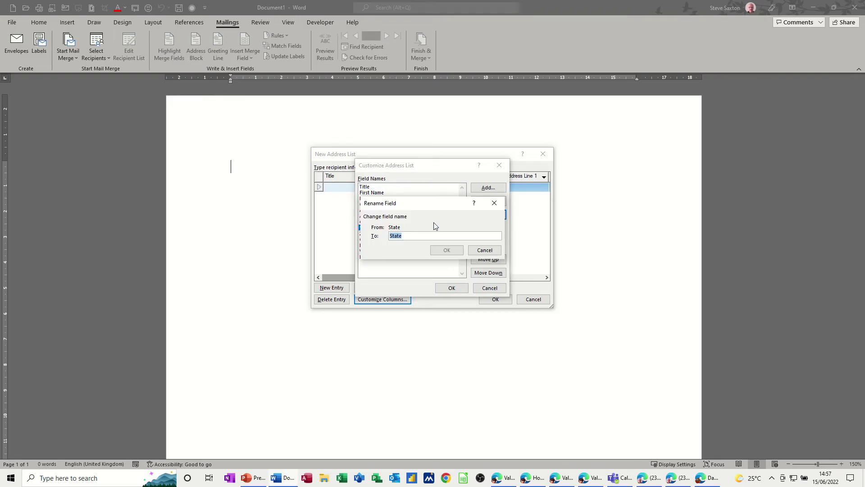
{"action": "type", "text": "County"}
{"action": "left_click", "coordinate": [446, 250]}
{"action": "left_click", "coordinate": [386, 234]}
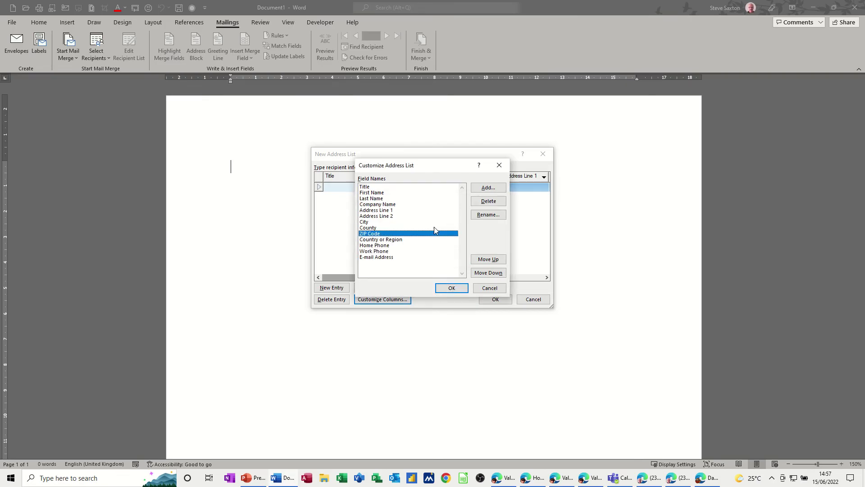
{"action": "left_click", "coordinate": [482, 215]}
{"action": "type", "text": "Pos"}
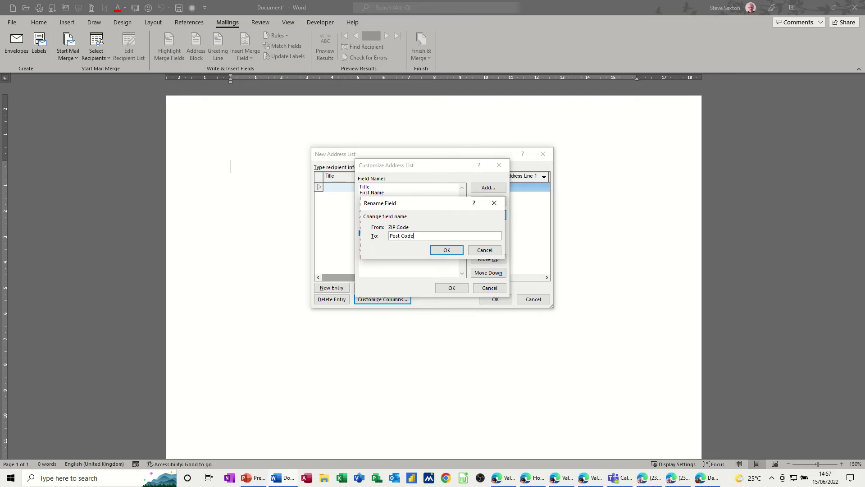
{"action": "type", "text": "t Code"}
{"action": "left_click", "coordinate": [447, 251]}
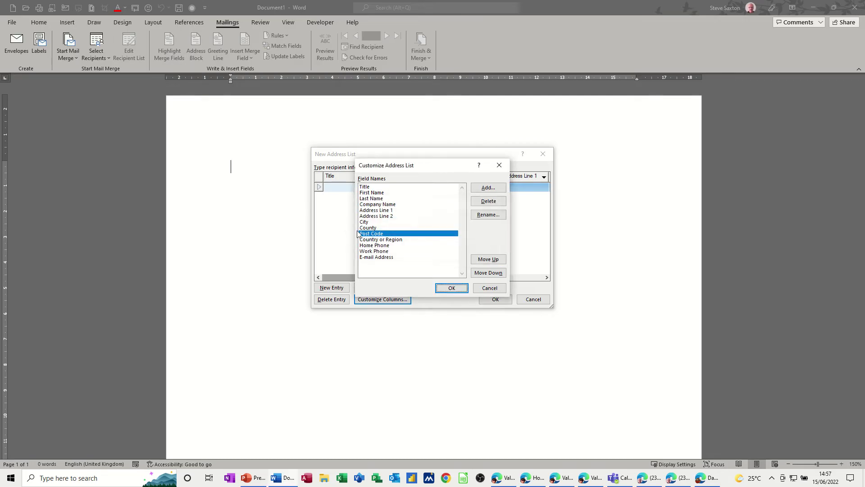
Step: Delete the Country or Region, Home Phone and Work Phone fields
{"action": "left_click", "coordinate": [382, 242]}
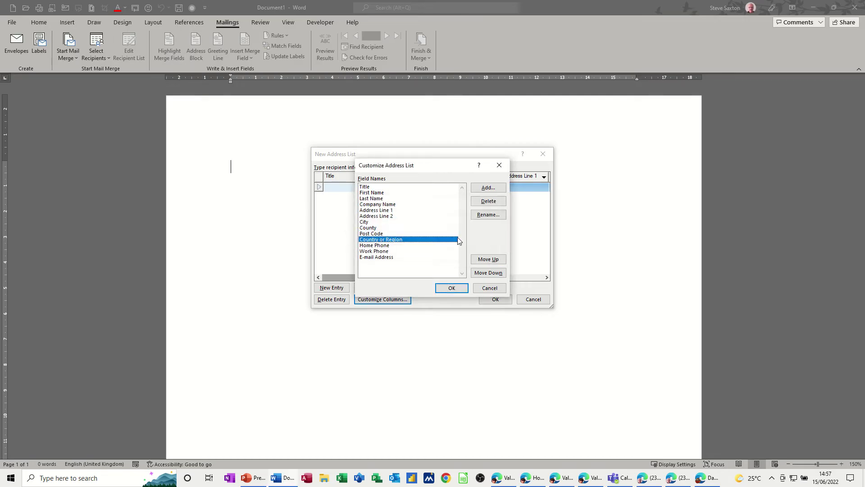
{"action": "left_click", "coordinate": [479, 202]}
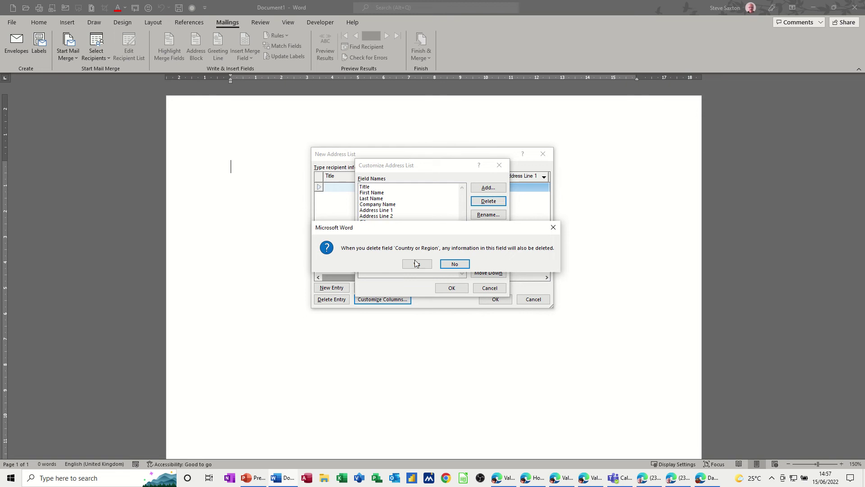
{"action": "left_click", "coordinate": [414, 263]}
{"action": "left_click", "coordinate": [380, 241]}
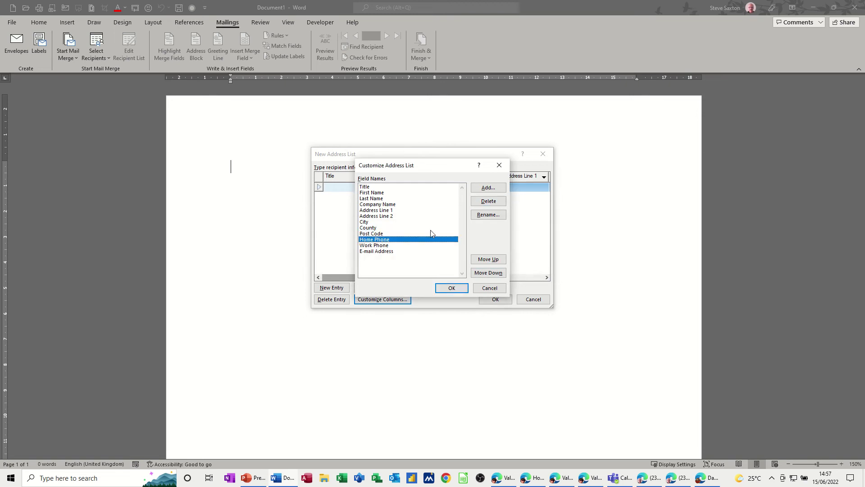
{"action": "left_click", "coordinate": [488, 201]}
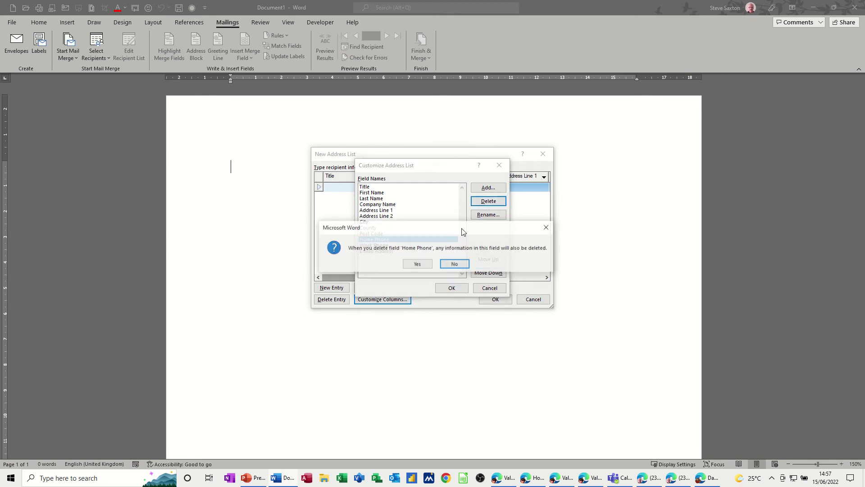
{"action": "left_click", "coordinate": [414, 263]}
{"action": "left_click", "coordinate": [382, 240]}
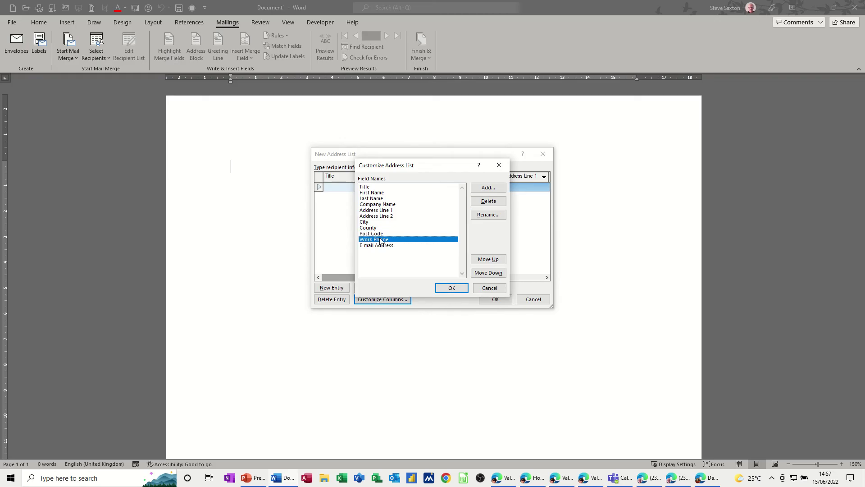
{"action": "left_click", "coordinate": [481, 207]}
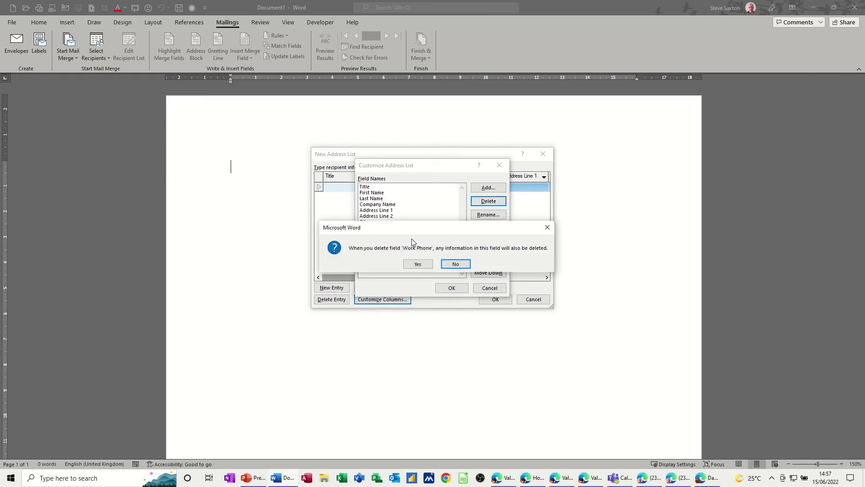
{"action": "left_click", "coordinate": [415, 264]}
Step: Delete the E-mail Address and Address Line 2 fields and accept the customised columns
{"action": "left_click", "coordinate": [385, 241]}
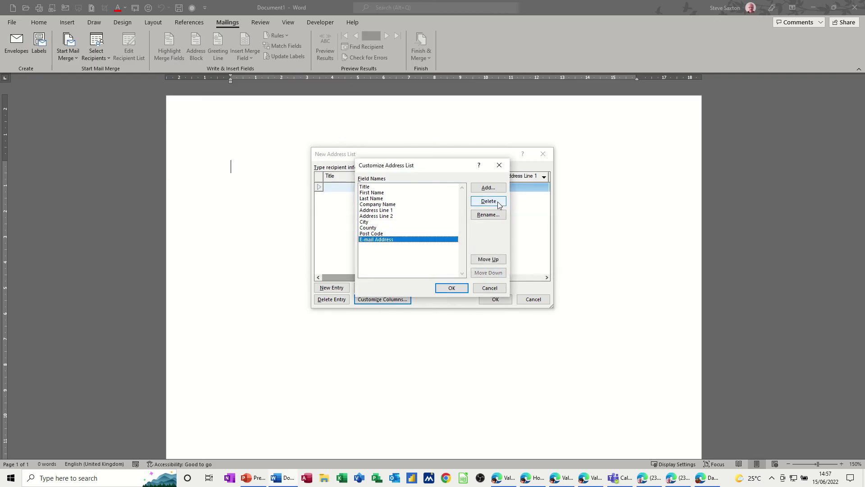
{"action": "left_click", "coordinate": [491, 202]}
{"action": "left_click", "coordinate": [415, 265]}
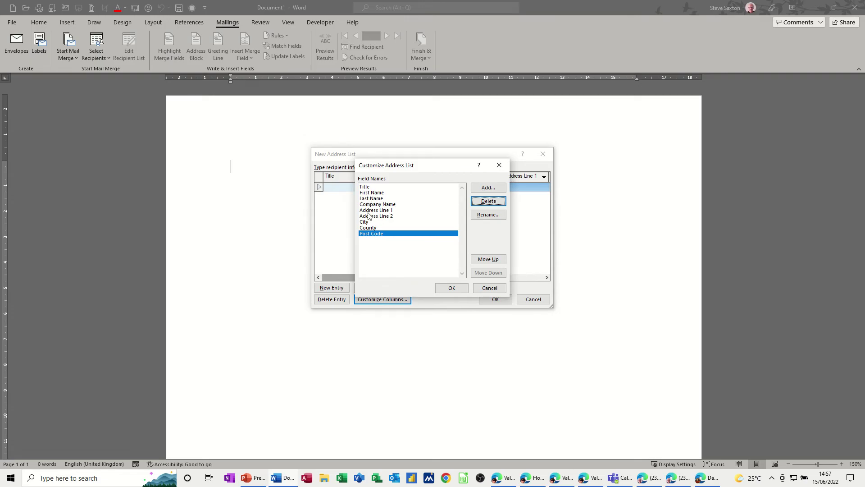
{"action": "left_click", "coordinate": [382, 217]}
{"action": "left_click", "coordinate": [482, 201]}
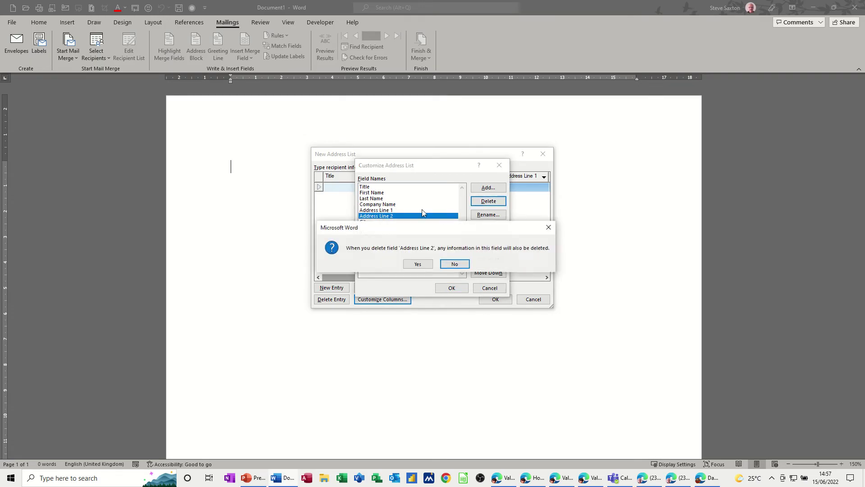
{"action": "left_click", "coordinate": [415, 264]}
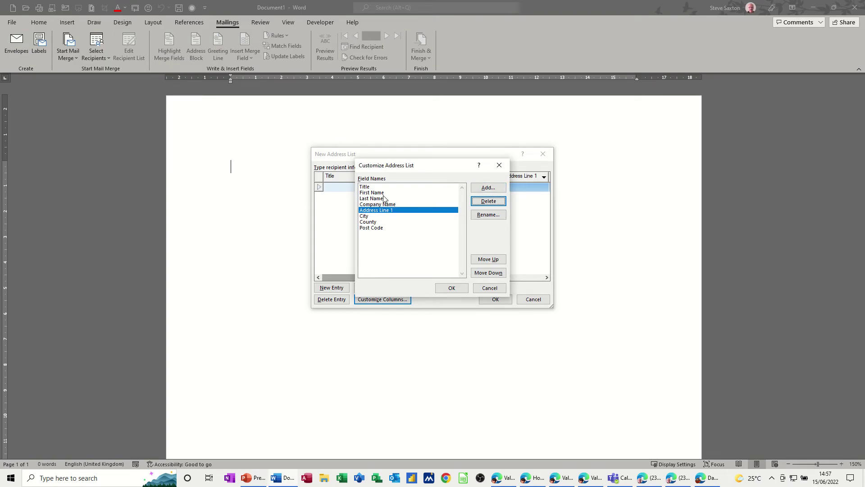
{"action": "left_click", "coordinate": [451, 288]}
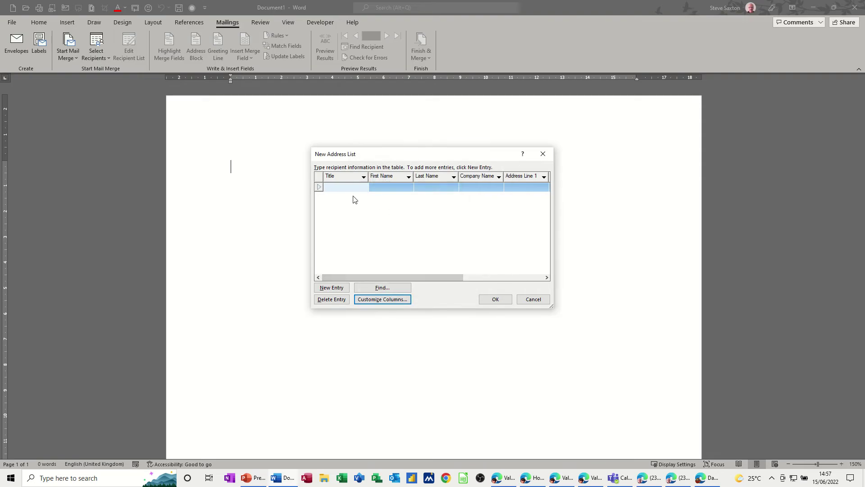
Step: Enter the third recipient's title Mr, first and last name and company, then confirm the list
{"action": "type", "text": "Mr"}
{"action": "key", "text": "Tab"}
{"action": "type", "text": "S"}
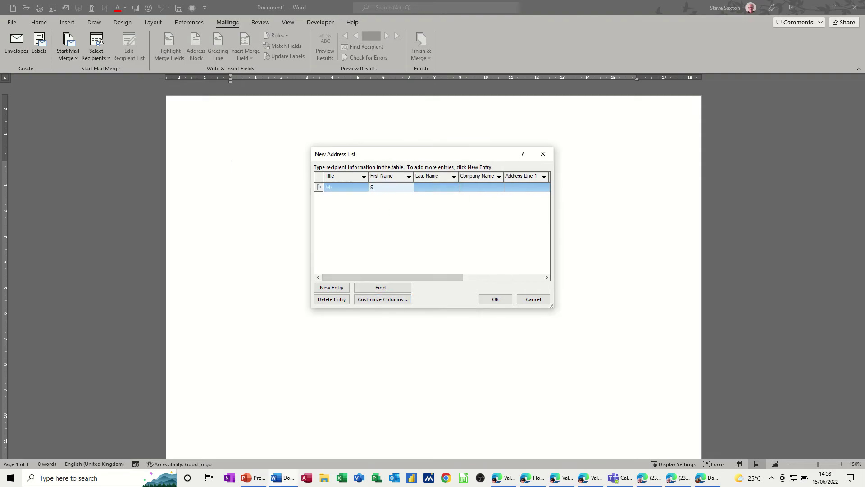
{"action": "key", "text": "Tab"}
{"action": "type", "text": "S"}
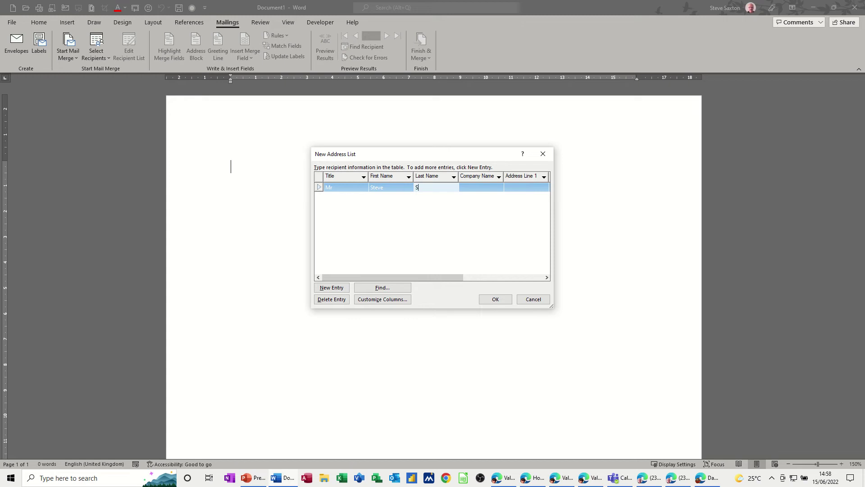
{"action": "type", "text": "axton"}
{"action": "key", "text": "Tab"}
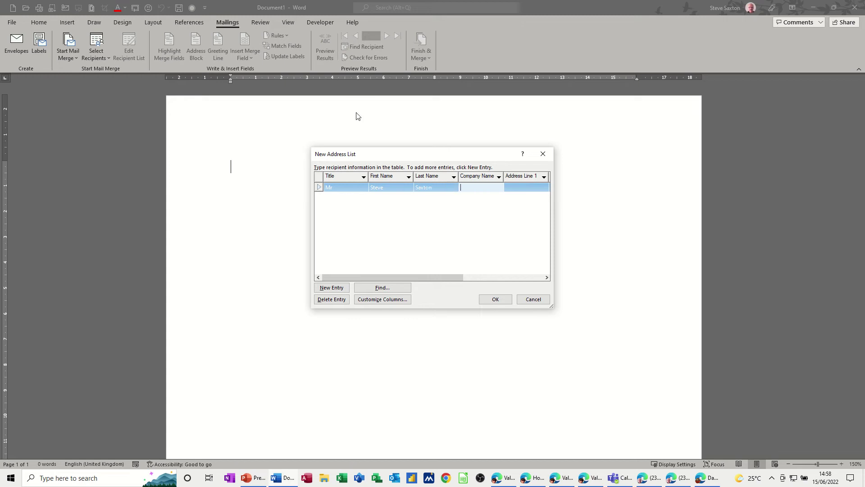
{"action": "type", "text": "IT's Easy"}
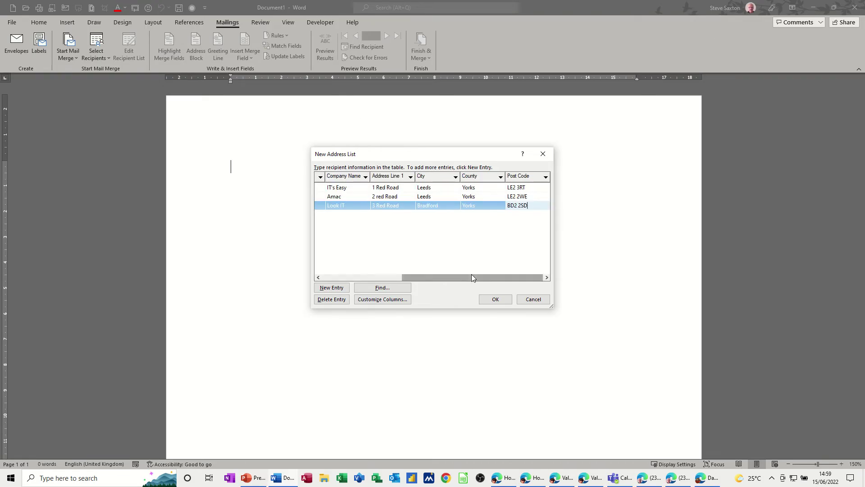
{"action": "left_click_drag", "start_coordinate": [472, 276], "coordinate": [388, 271]}
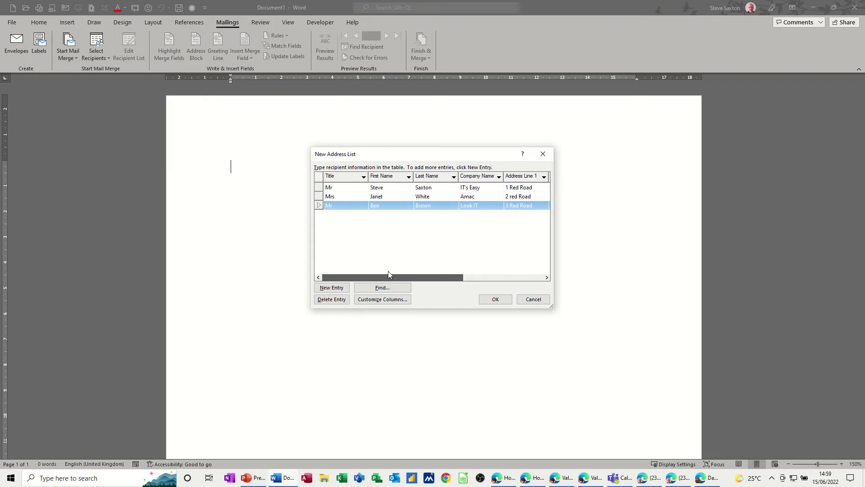
{"action": "left_click", "coordinate": [493, 301]}
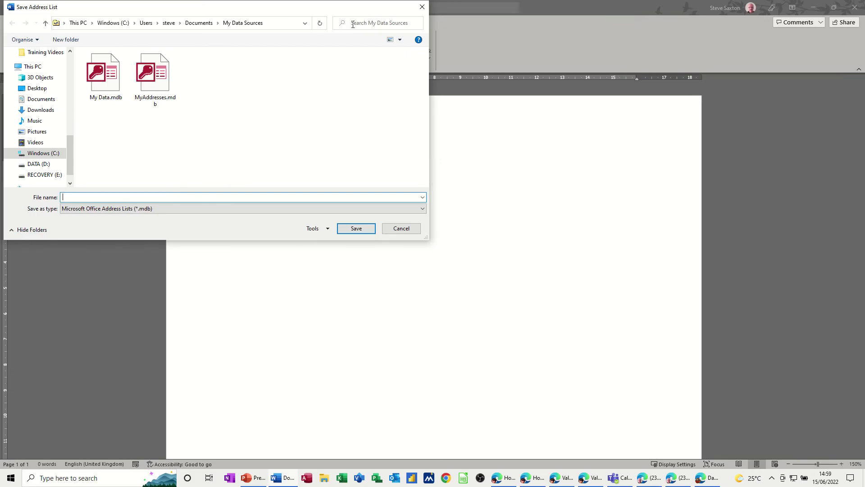
Step: Save the address list as 'steve data'
{"action": "type", "text": "stev"}
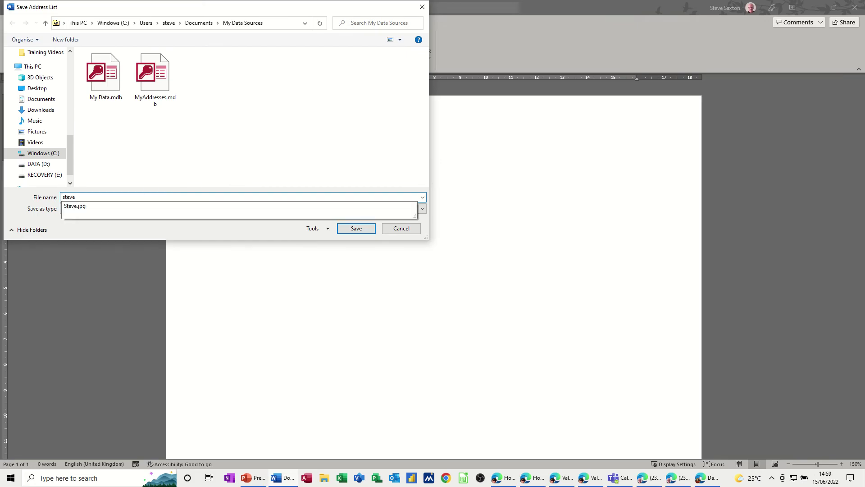
{"action": "type", "text": "e data"}
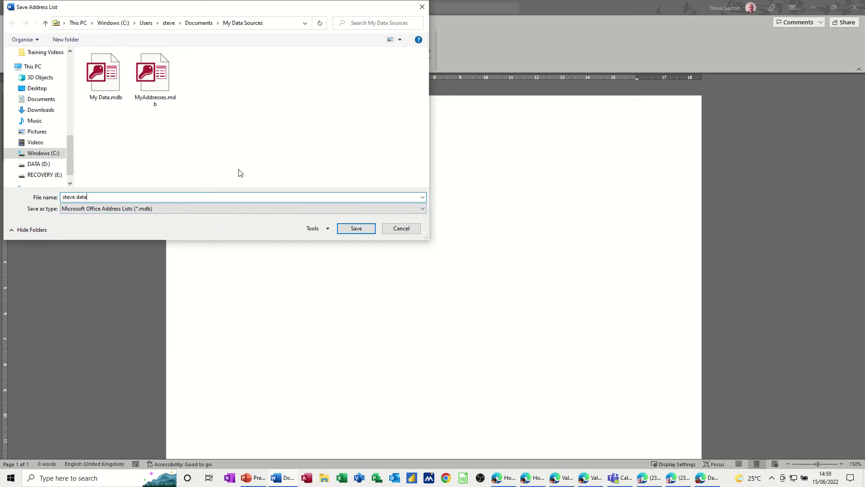
{"action": "left_click", "coordinate": [349, 232]}
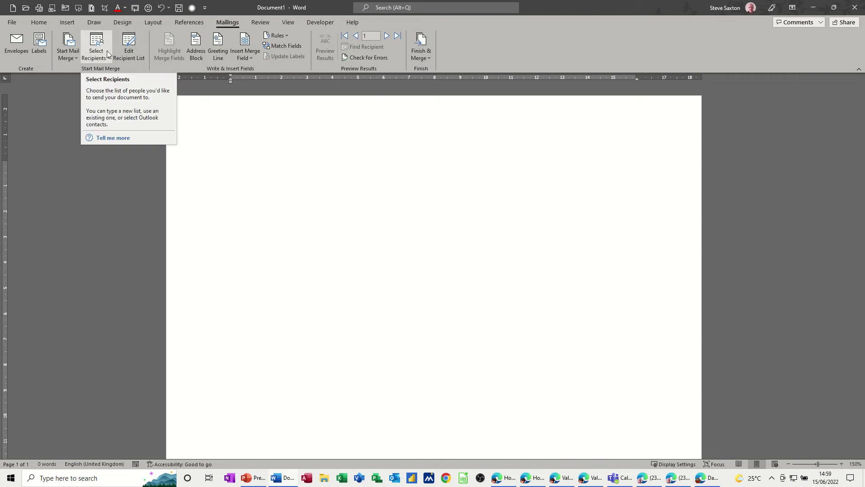
{"action": "left_click", "coordinate": [130, 47]}
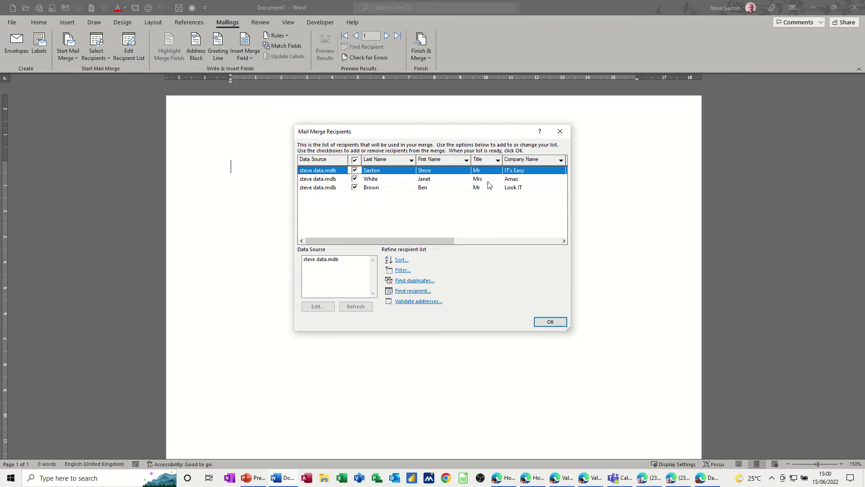
{"action": "left_click", "coordinate": [311, 262]}
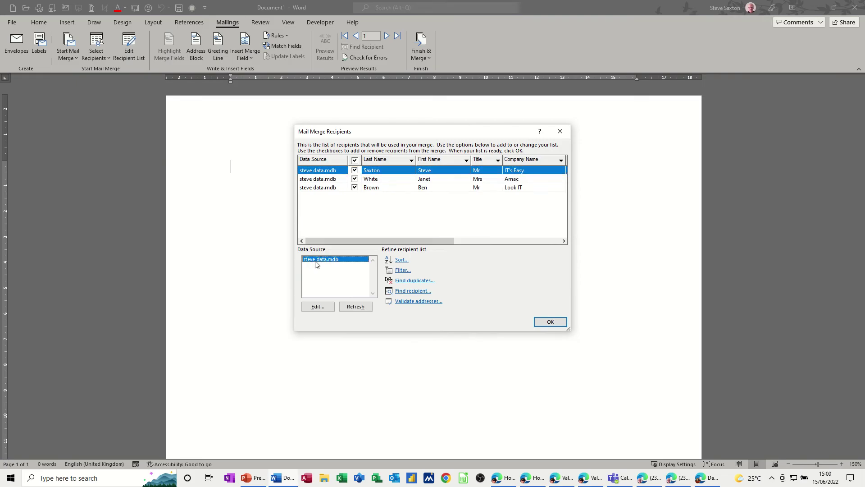
{"action": "left_click", "coordinate": [318, 307]}
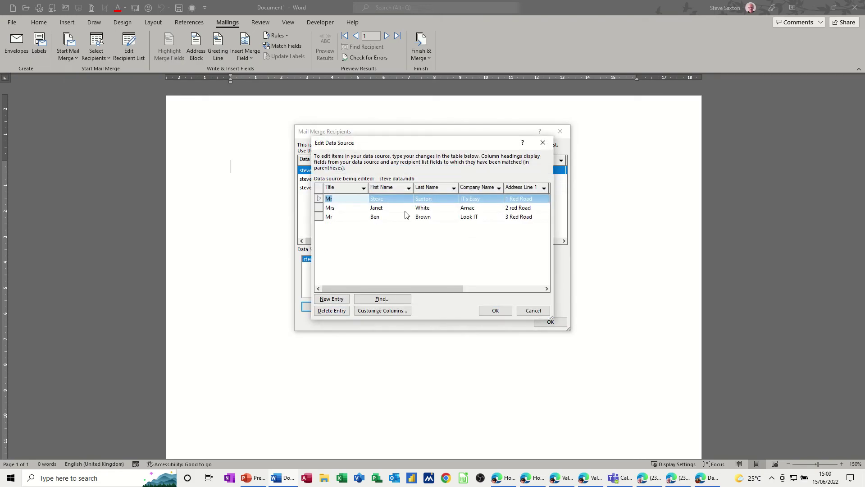
{"action": "left_click", "coordinate": [532, 311]}
{"action": "left_click", "coordinate": [545, 320]}
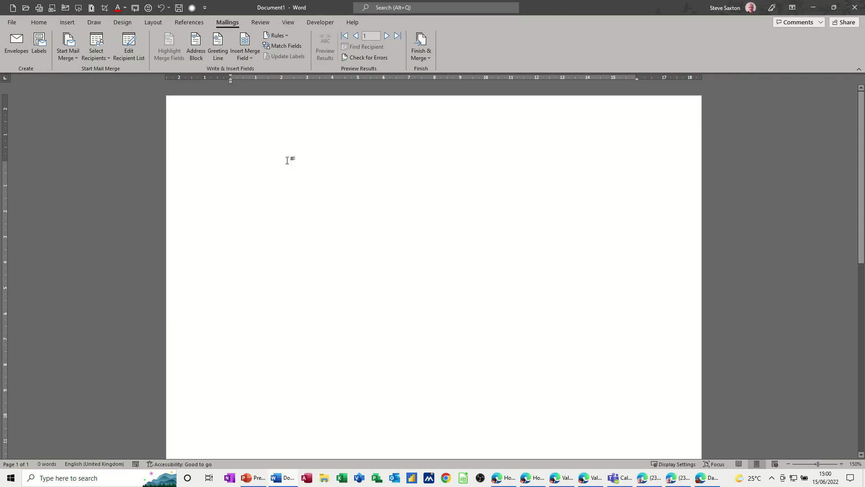
Step: Insert an address block using the 'Mr. Joshua Randall Jr.' name format
{"action": "left_click", "coordinate": [195, 47]}
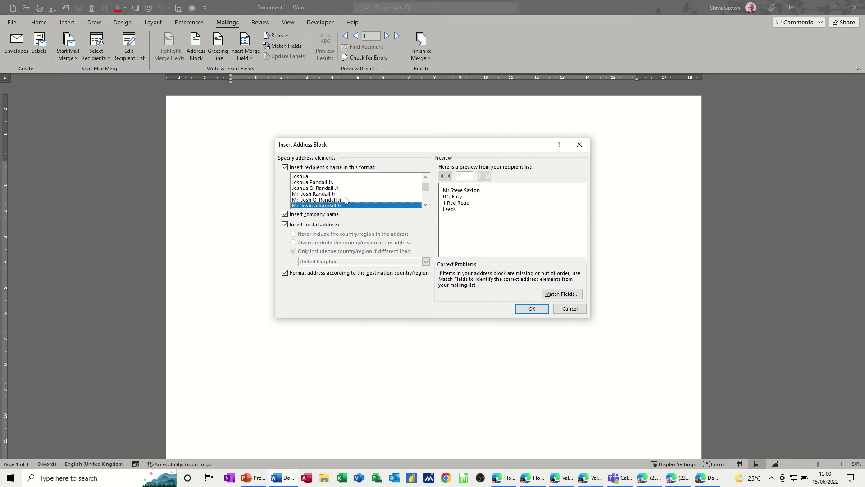
{"action": "left_click", "coordinate": [345, 199]}
{"action": "left_click", "coordinate": [349, 194]}
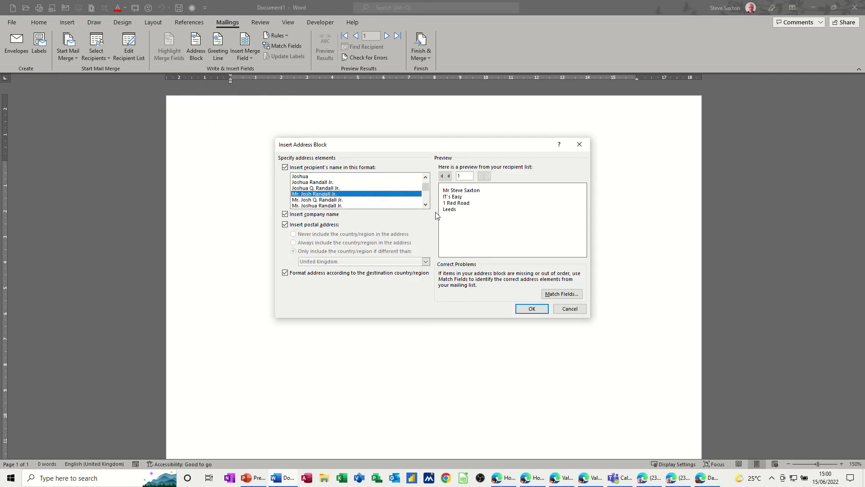
{"action": "left_click", "coordinate": [330, 182]}
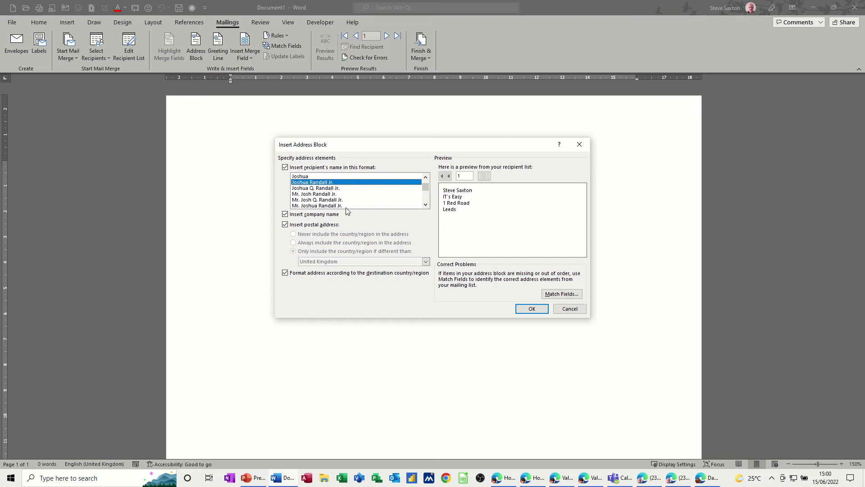
{"action": "left_click", "coordinate": [338, 206]}
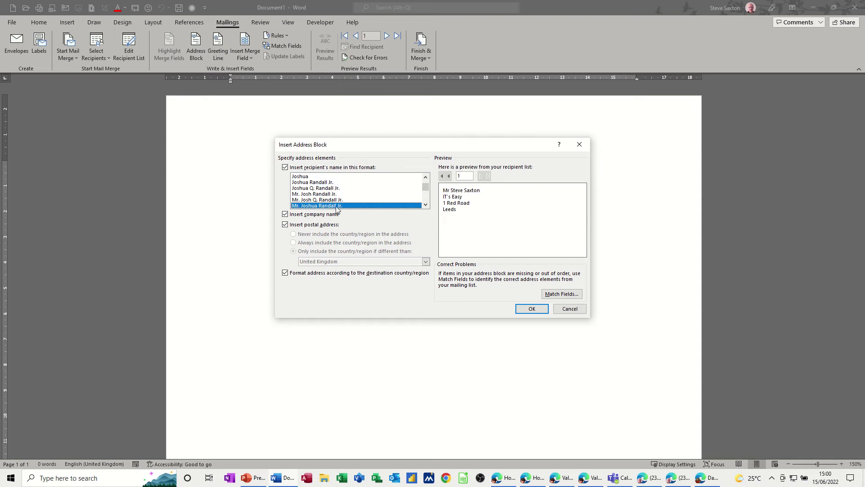
{"action": "left_click", "coordinate": [533, 309]}
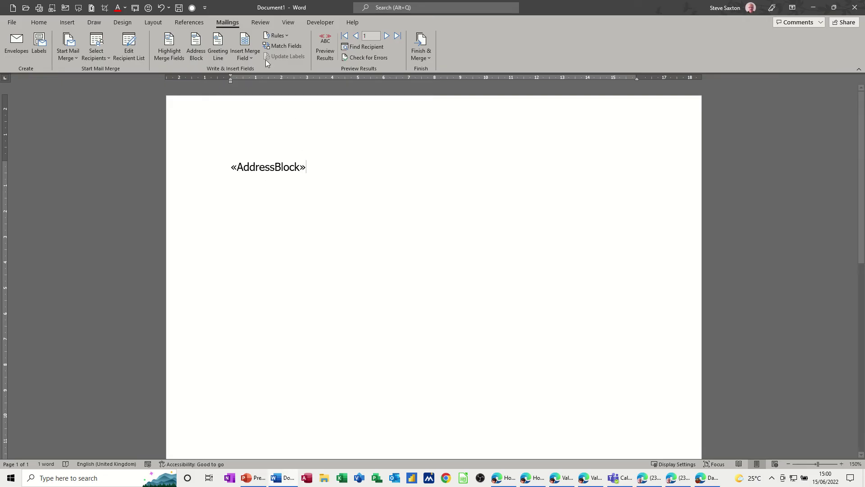
Step: Preview merged results, stepping through all three recipients and back to the first
{"action": "left_click", "coordinate": [328, 49]}
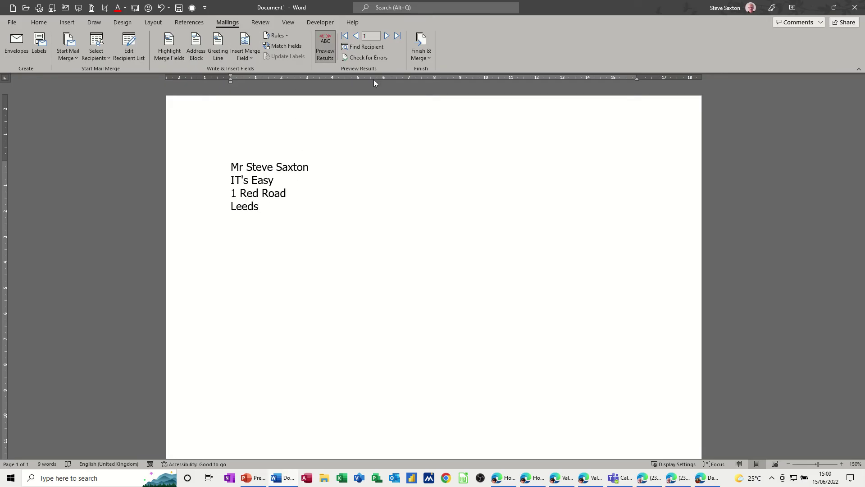
{"action": "left_click", "coordinate": [386, 37]}
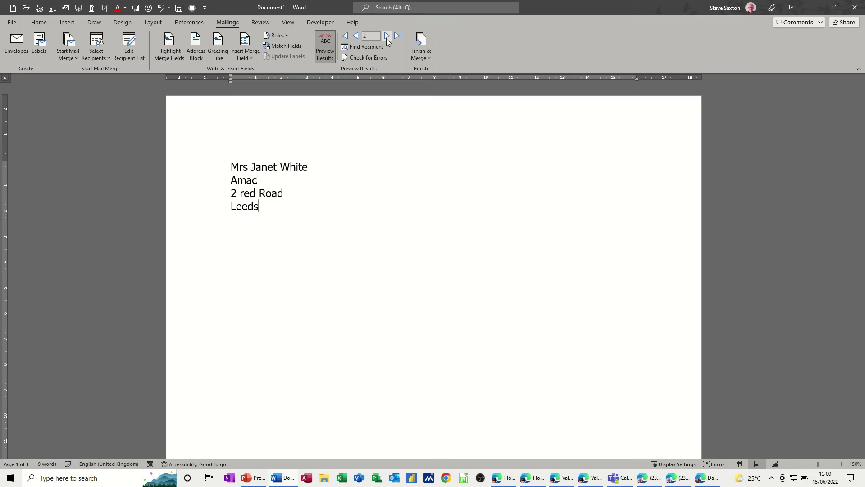
{"action": "left_click", "coordinate": [387, 37]}
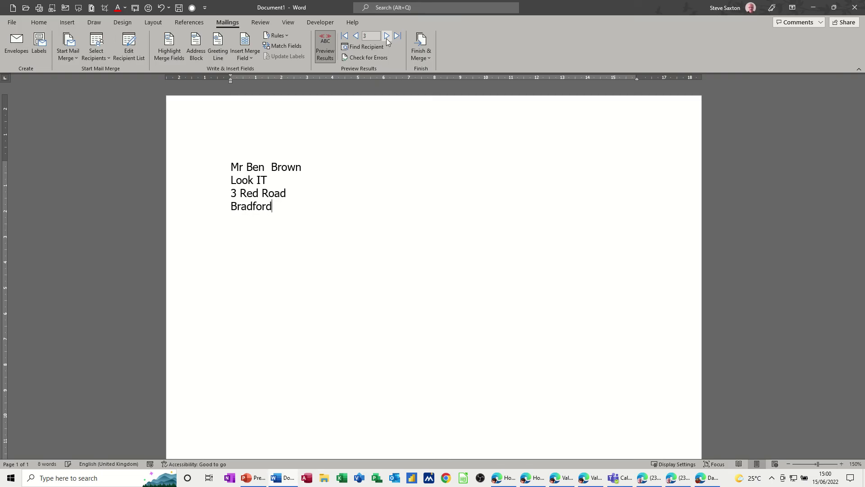
{"action": "left_click", "coordinate": [345, 37]}
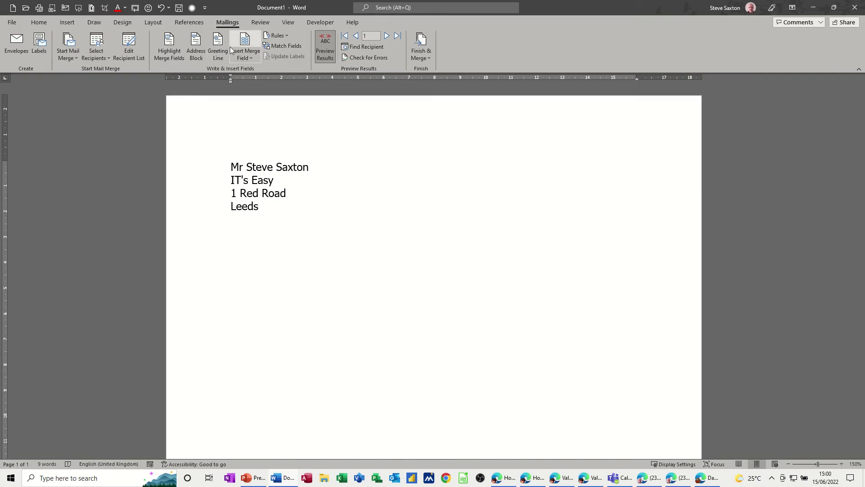
Step: Check the merge field list and Greeting Line options without inserting, then place the cursor below the address
{"action": "left_click", "coordinate": [249, 58]}
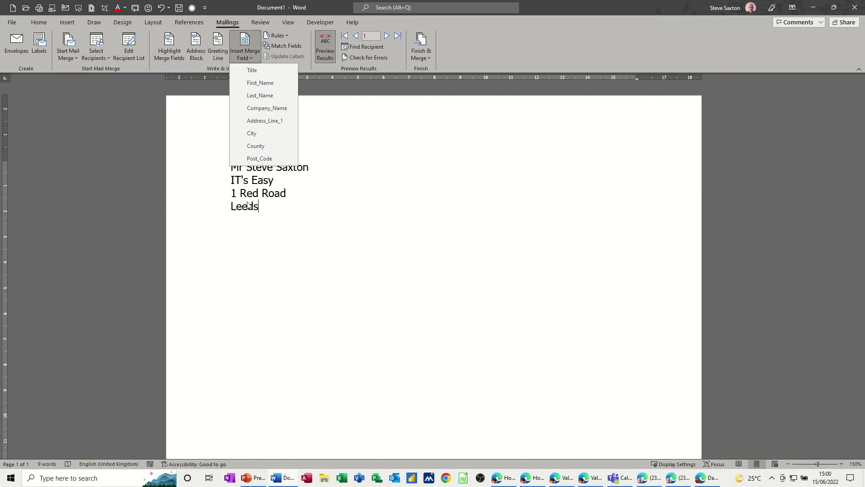
{"action": "left_click", "coordinate": [242, 247]}
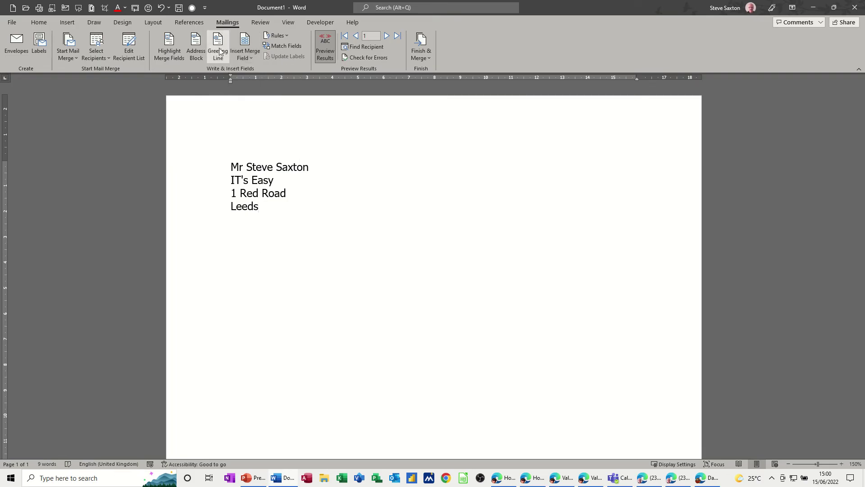
{"action": "left_click", "coordinate": [219, 52]}
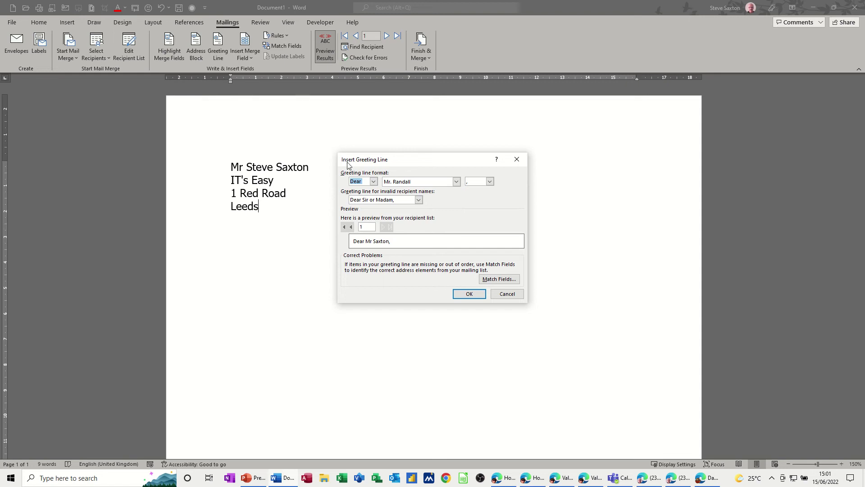
{"action": "left_click", "coordinate": [517, 160]}
{"action": "left_click", "coordinate": [296, 215]}
Step: Add a 'Dear' greeting line with the First_Name merge field
{"action": "key", "text": "Return"}
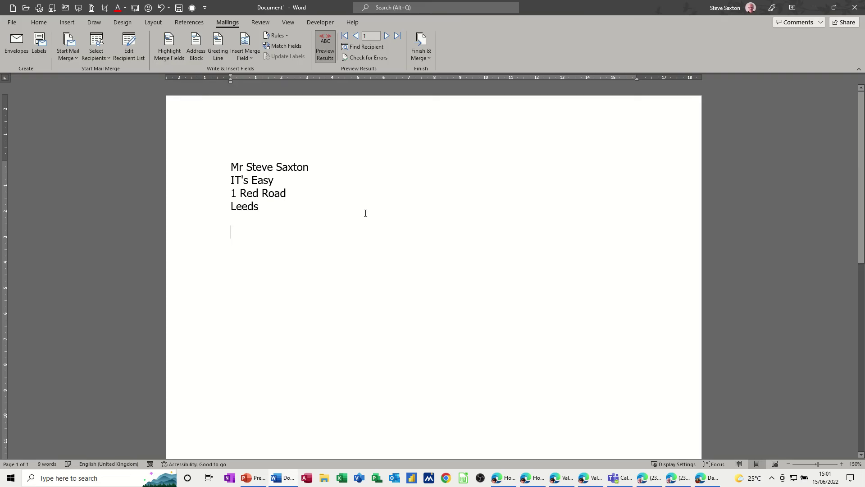
{"action": "type", "text": "Dear"}
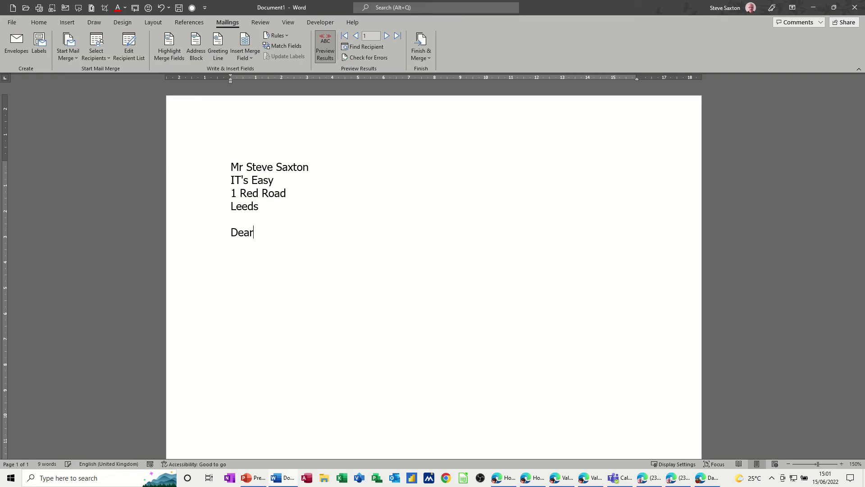
{"action": "left_click", "coordinate": [254, 58]}
{"action": "left_click", "coordinate": [255, 83]}
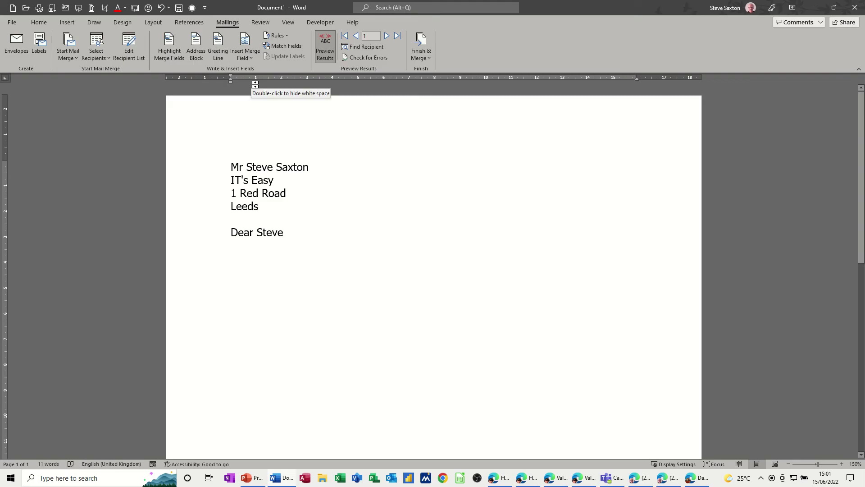
Step: Add the line 'How did you like «City» when you returned home' with results previewed
{"action": "key", "text": "Return"}
{"action": "key", "text": "Return"}
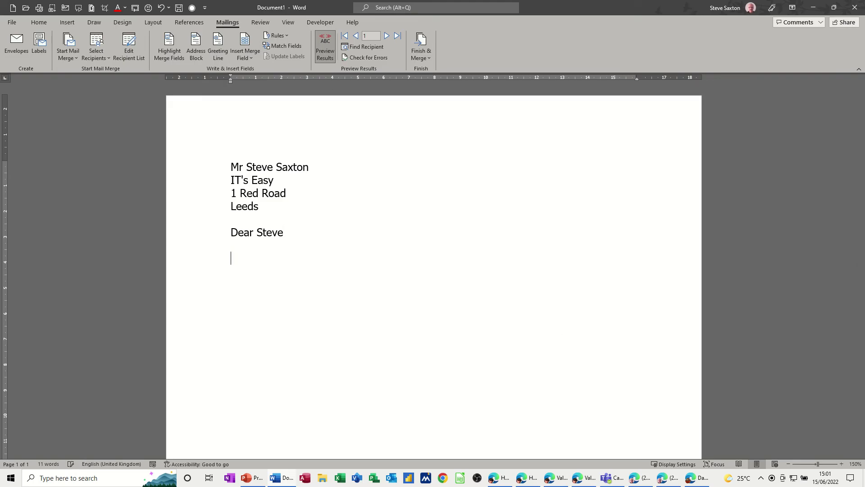
{"action": "type", "text": "How did you like"}
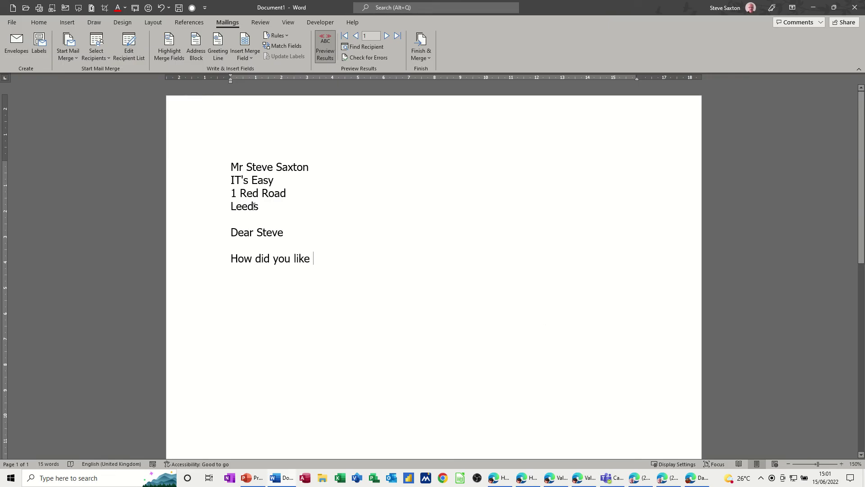
{"action": "left_click", "coordinate": [249, 61]}
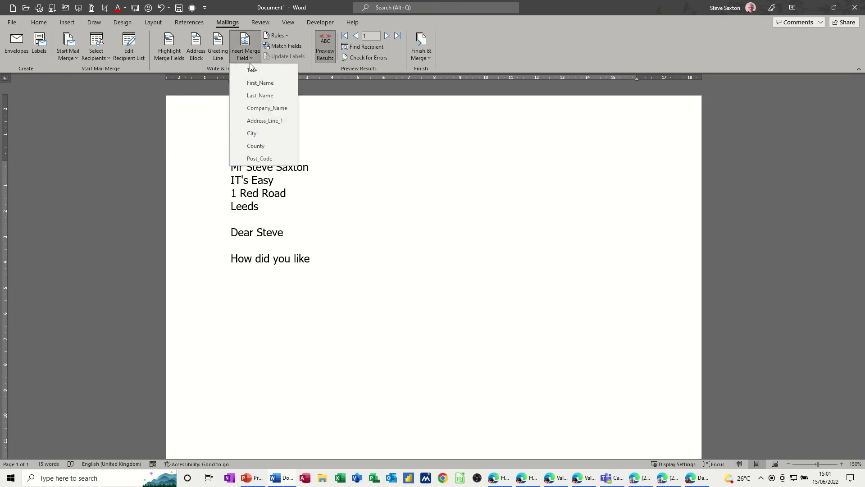
{"action": "left_click", "coordinate": [253, 132]}
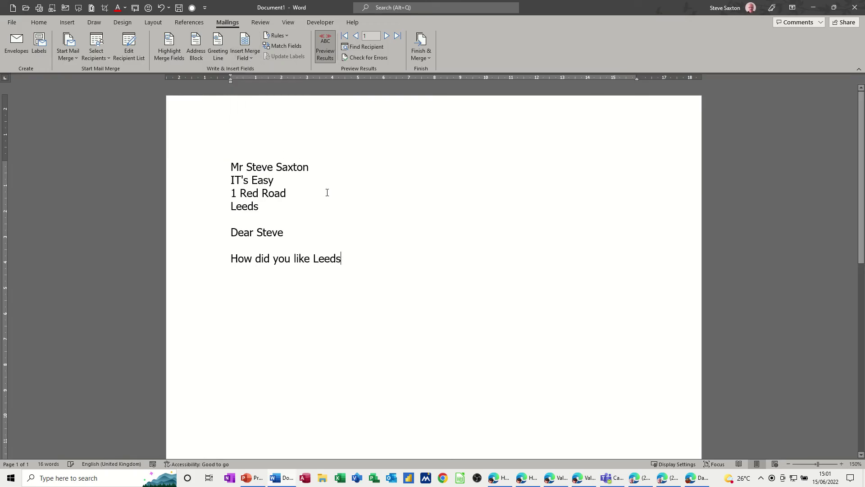
{"action": "left_click", "coordinate": [327, 49]}
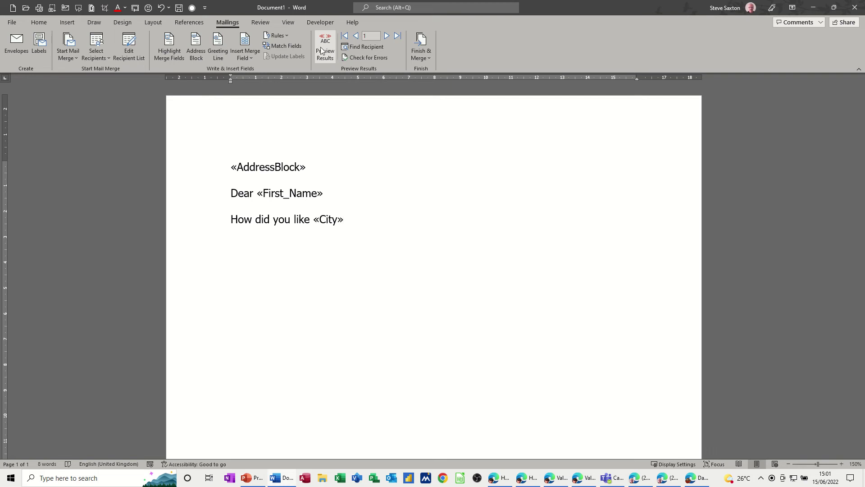
{"action": "left_click", "coordinate": [324, 50]}
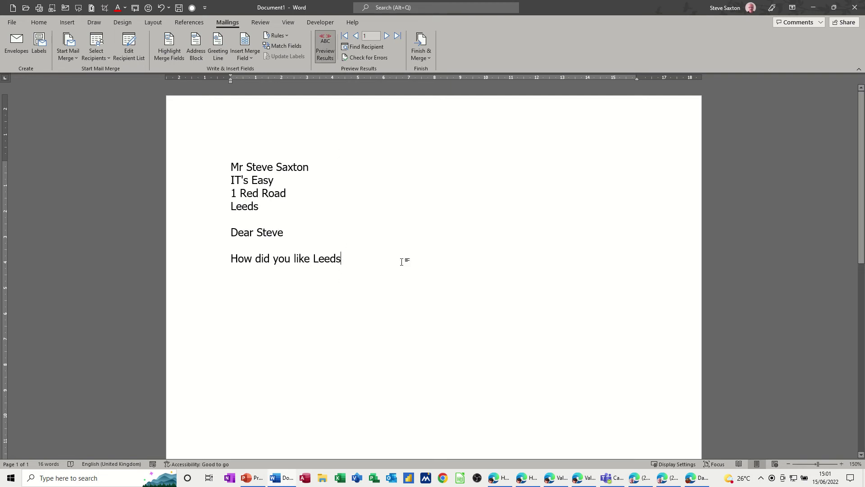
{"action": "type", "text": "when "}
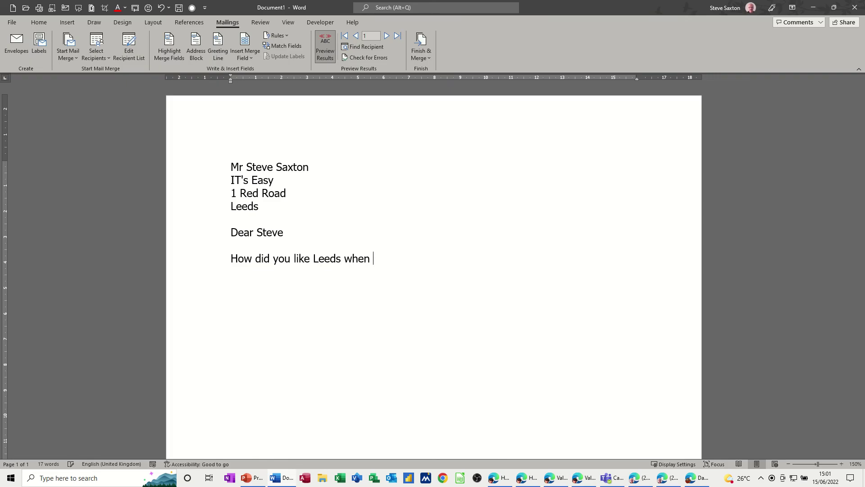
{"action": "type", "text": "you returned home"}
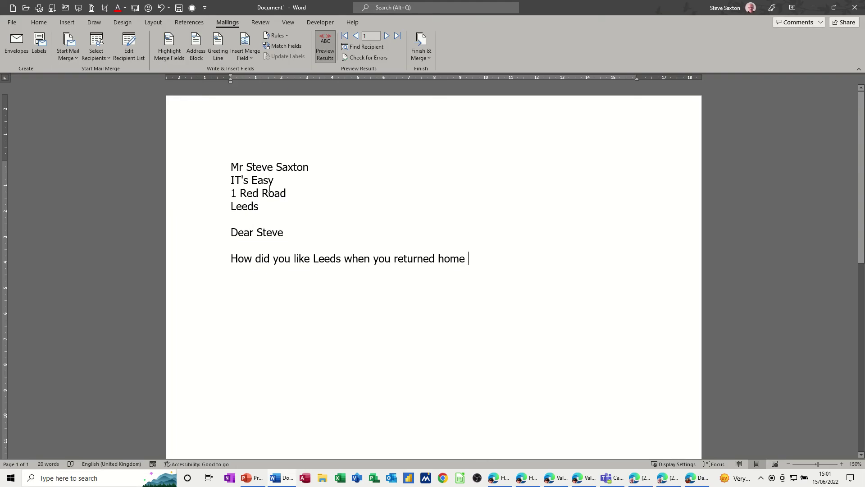
Step: Save the letter as 'main data letter' via F12 Save As
{"action": "key", "text": "F12"}
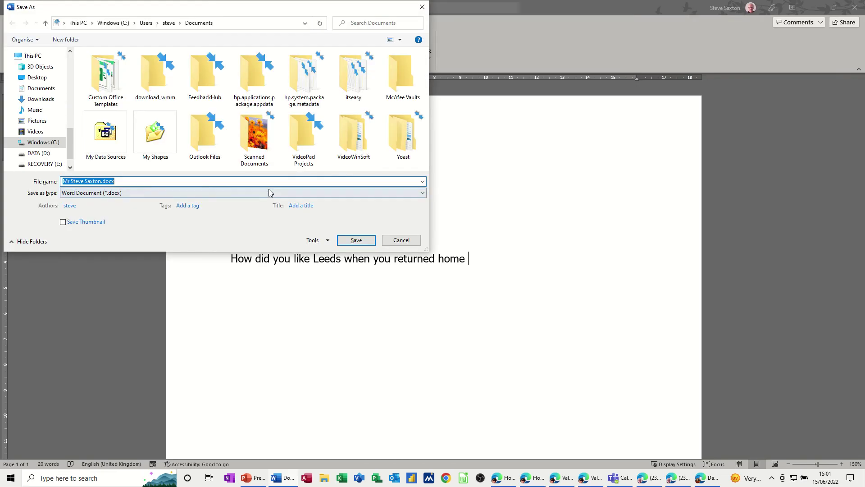
{"action": "type", "text": "m"}
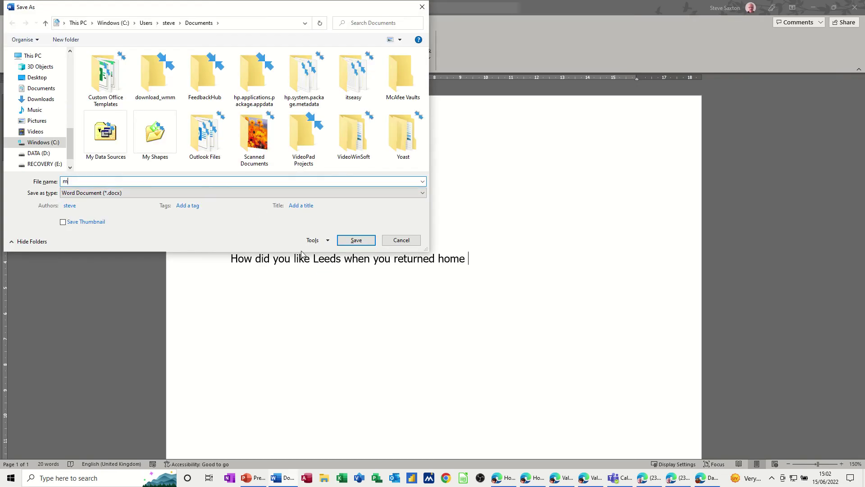
{"action": "type", "text": "ain data letter"}
{"action": "left_click", "coordinate": [355, 240]}
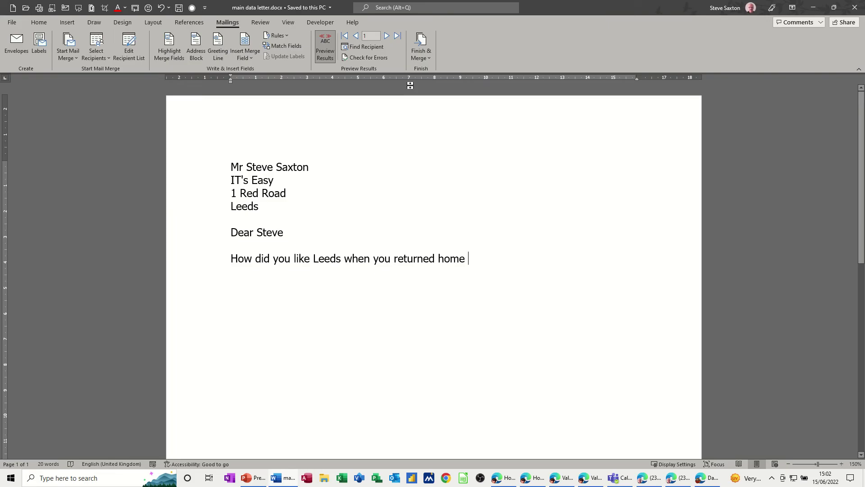
{"action": "left_click", "coordinate": [423, 41]}
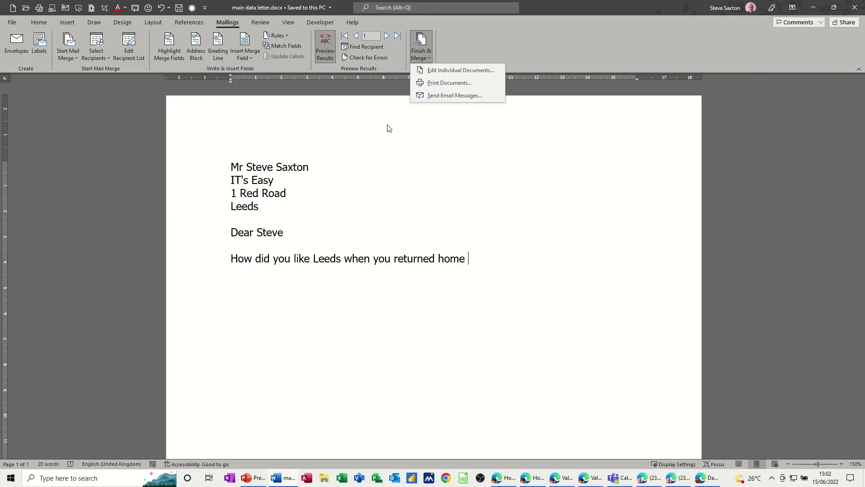
Step: Merge all records to individual documents and scroll through the three letters in Letters1
{"action": "left_click", "coordinate": [444, 71]}
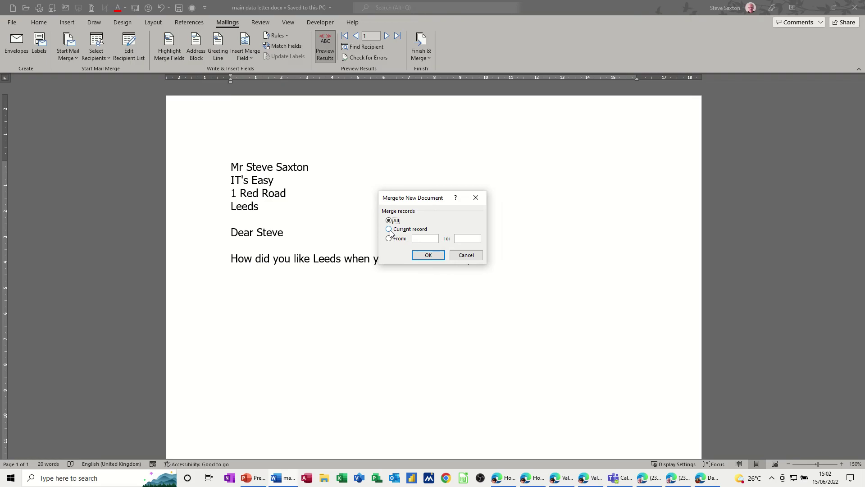
{"action": "left_click", "coordinate": [428, 255]}
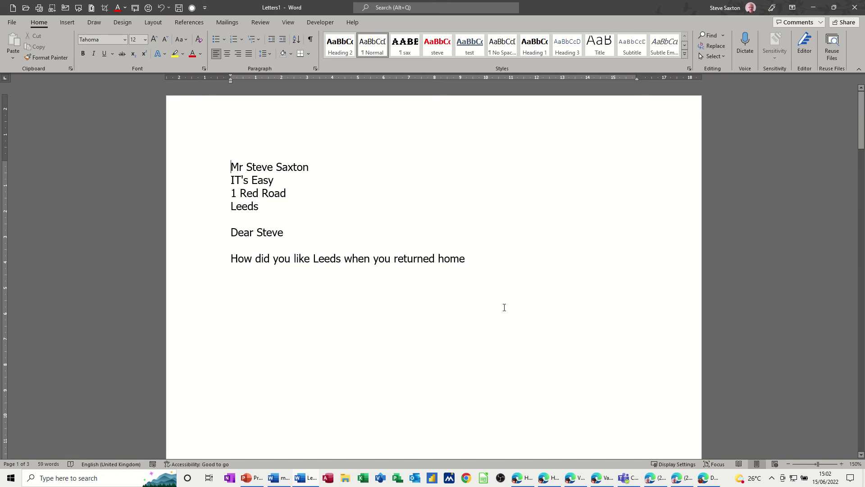
{"action": "scroll", "coordinate": [544, 292], "scroll_direction": "down", "scroll_amount": 7}
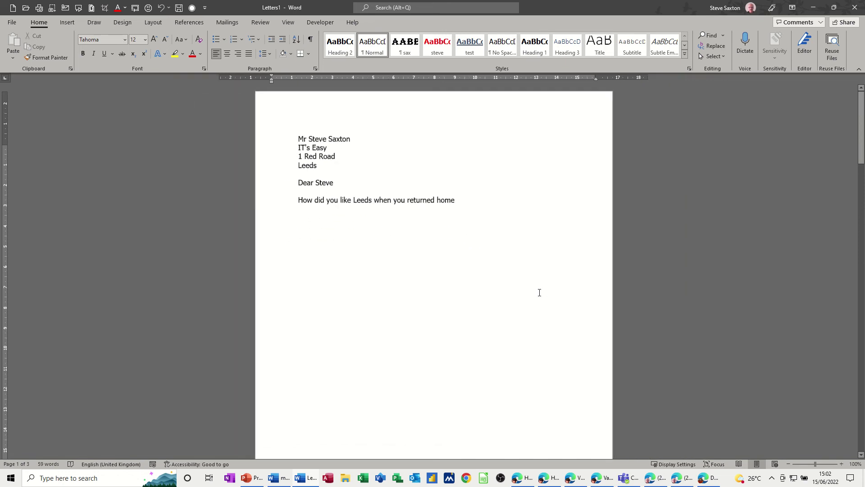
{"action": "scroll", "coordinate": [508, 290], "scroll_direction": "down", "scroll_amount": 4}
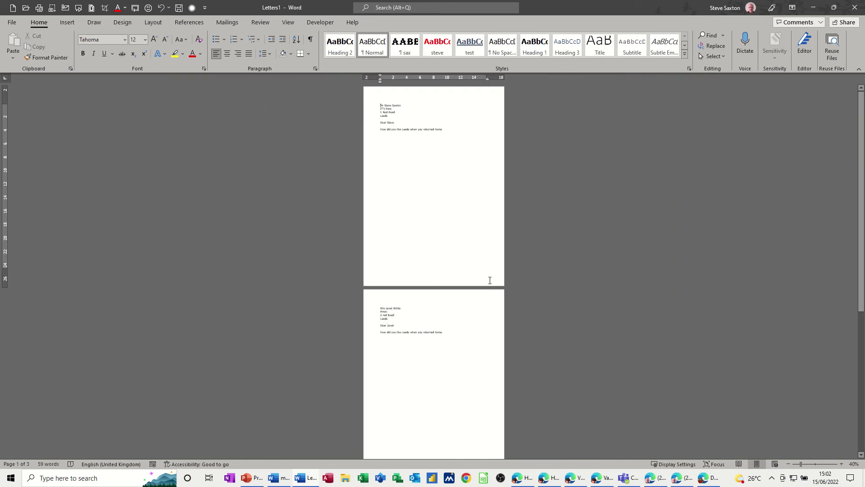
{"action": "scroll", "coordinate": [477, 212], "scroll_direction": "down", "scroll_amount": 2}
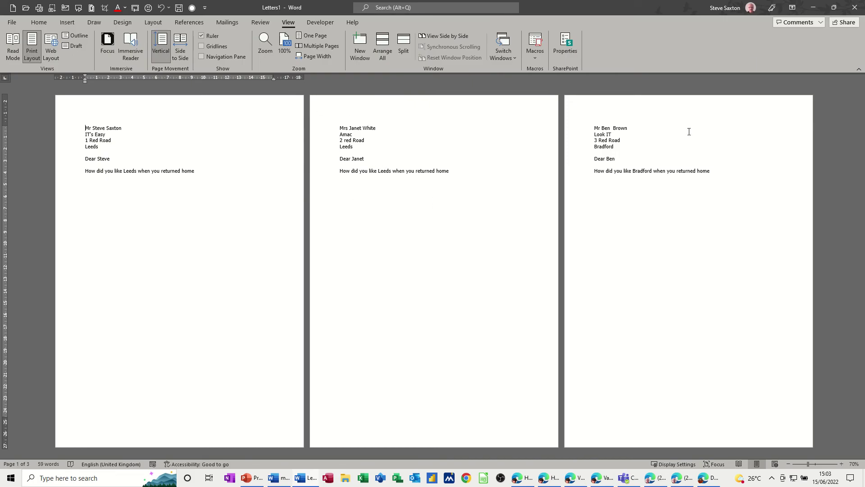
Step: Close Letters1 without saving, then close the main letter saving its changes
{"action": "left_click", "coordinate": [855, 8]}
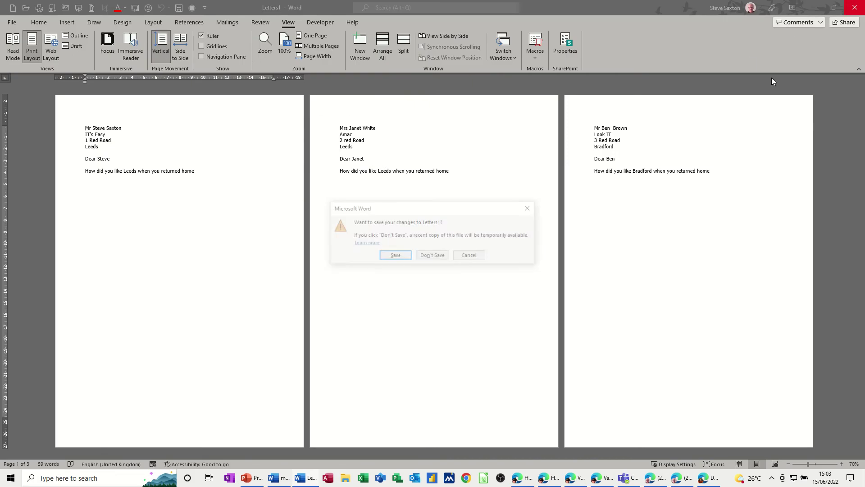
{"action": "left_click", "coordinate": [433, 256]}
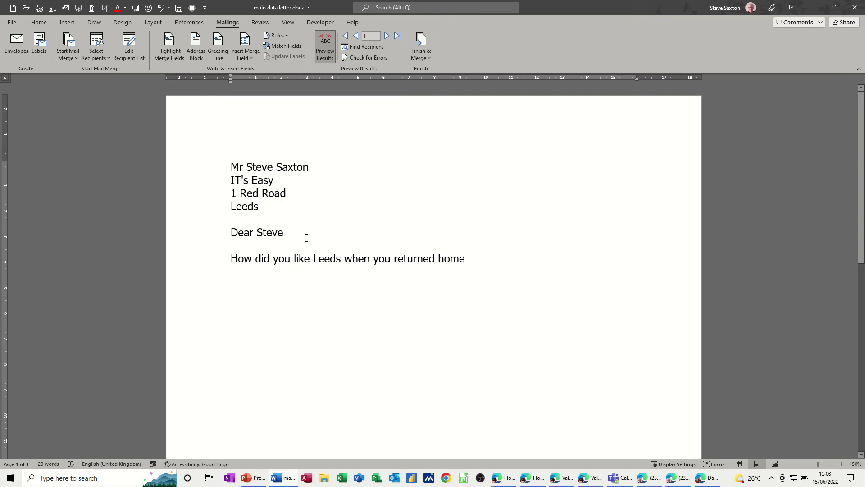
{"action": "key", "text": "alt+F4"}
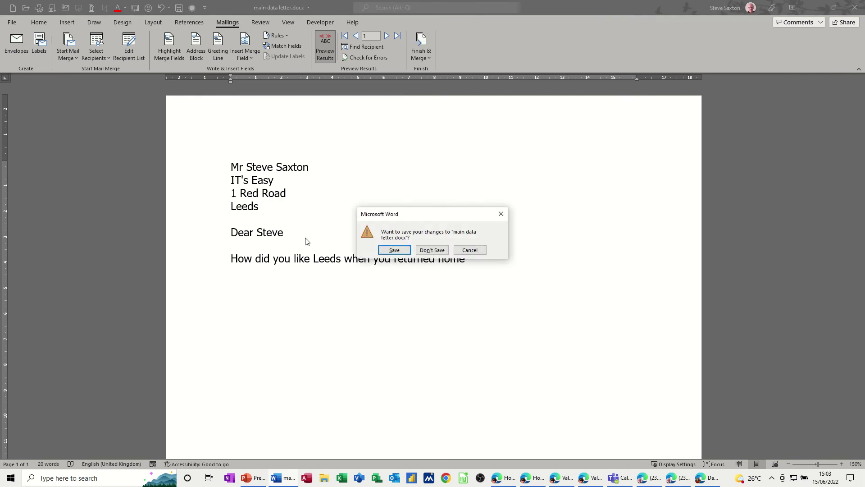
{"action": "key", "text": "Return"}
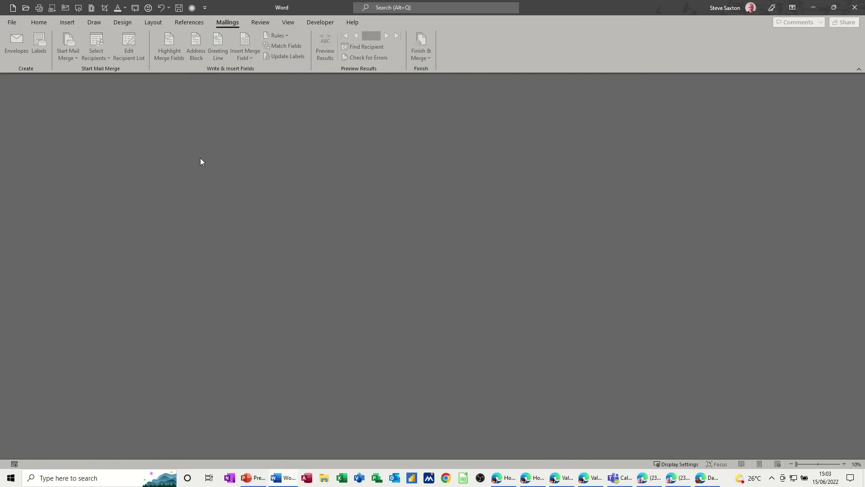
Step: Reopen main data letter.docx from recent documents and allow it to load the database records
{"action": "left_click", "coordinate": [12, 22]}
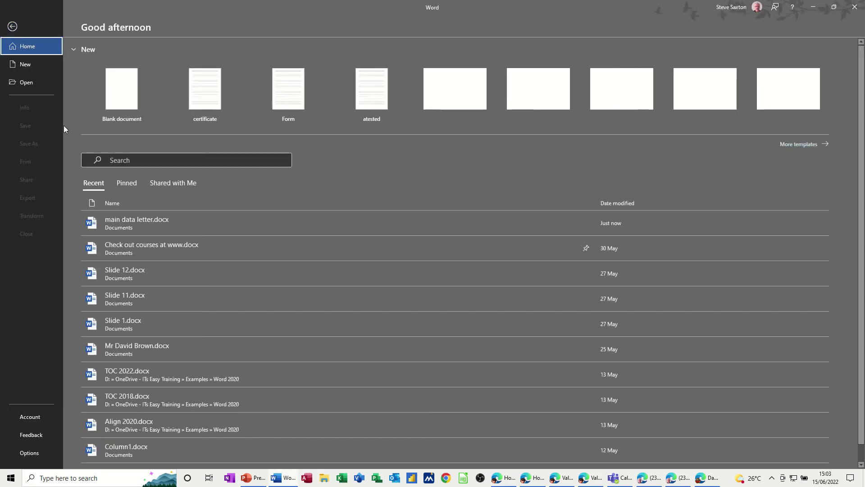
{"action": "left_click", "coordinate": [123, 225]}
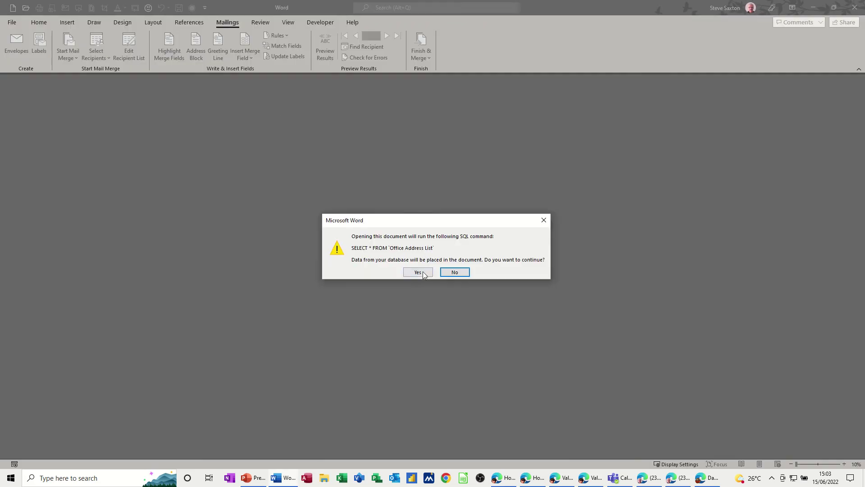
{"action": "left_click", "coordinate": [419, 272]}
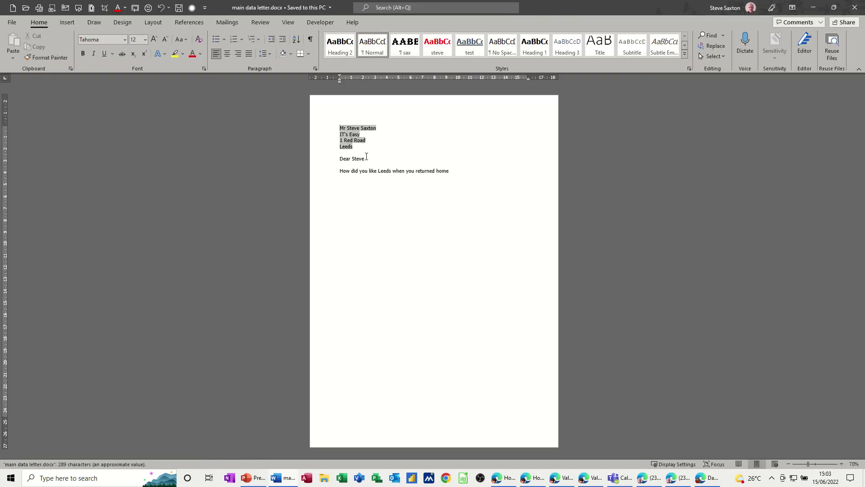
{"action": "left_click", "coordinate": [230, 23]}
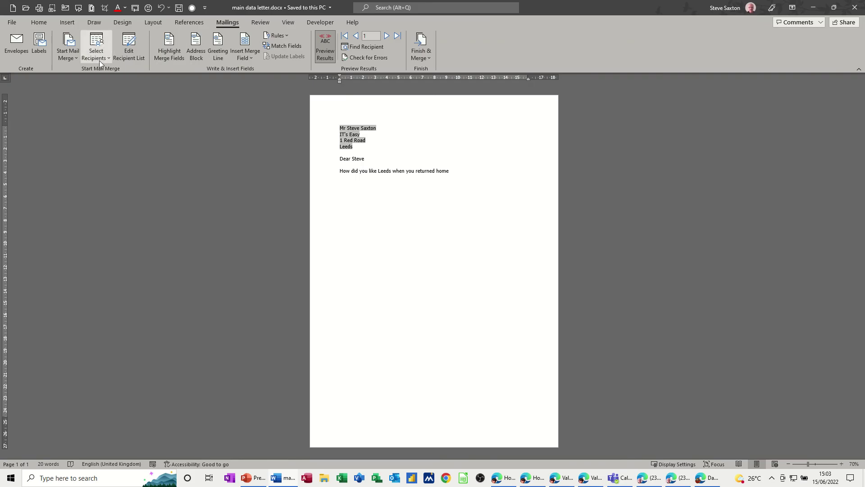
Step: Open the steve data.mdb data source for editing and add a blank recipient record
{"action": "left_click", "coordinate": [128, 44]}
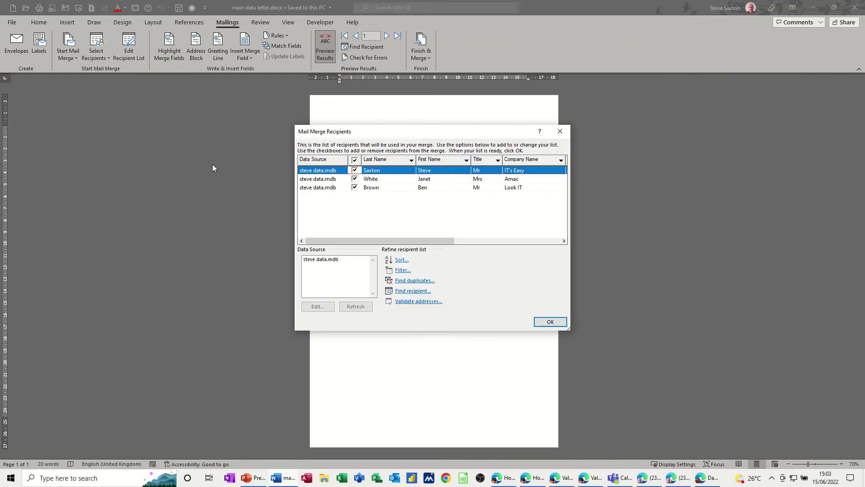
{"action": "left_click", "coordinate": [314, 260]}
{"action": "left_click", "coordinate": [318, 307]}
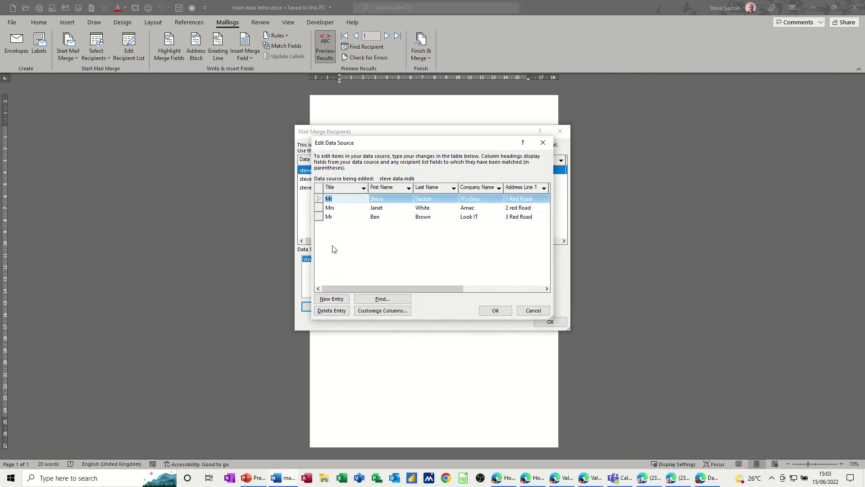
{"action": "left_click", "coordinate": [332, 299]}
Step: Fill in the new recipient's title Mr, contact name, company Book IT and first address line
{"action": "type", "text": "M"}
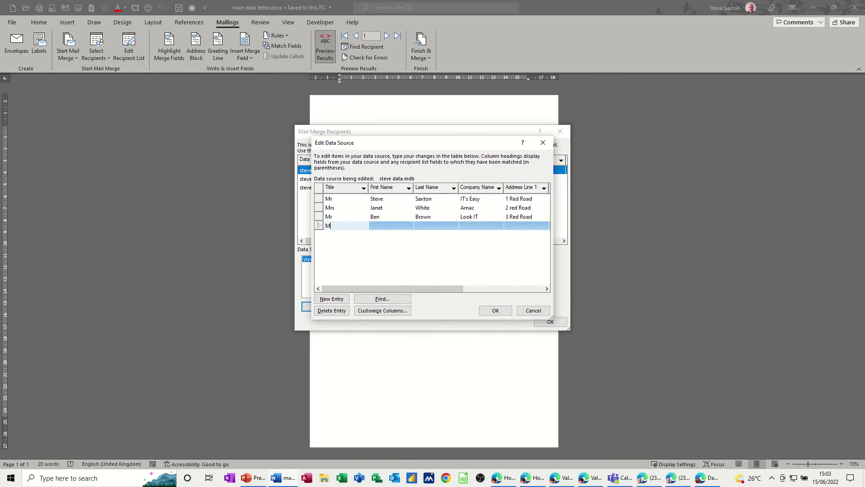
{"action": "type", "text": "r"}
{"action": "key", "text": "Tab"}
{"action": "type", "text": "C"}
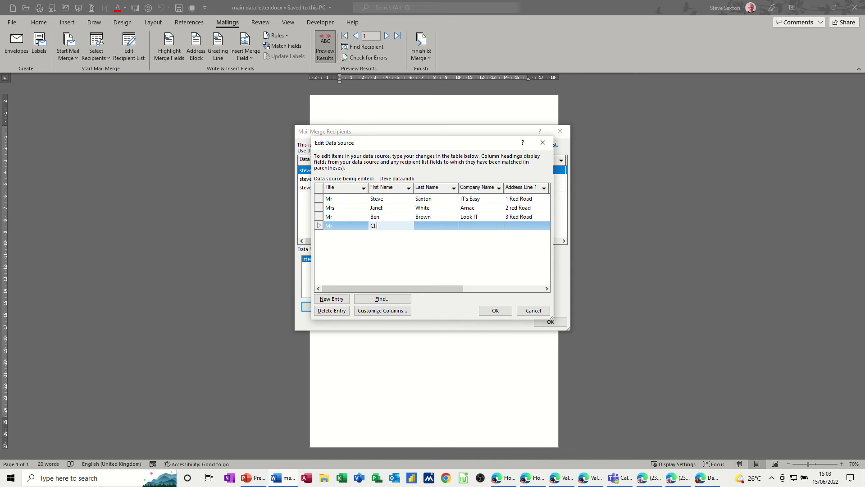
{"action": "type", "text": "live"}
{"action": "key", "text": "Tab"}
{"action": "type", "text": "J"}
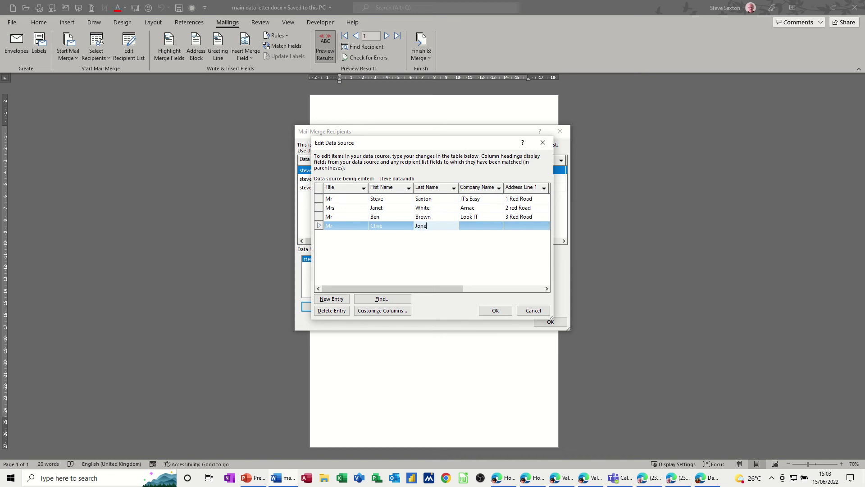
{"action": "key", "text": "Tab"}
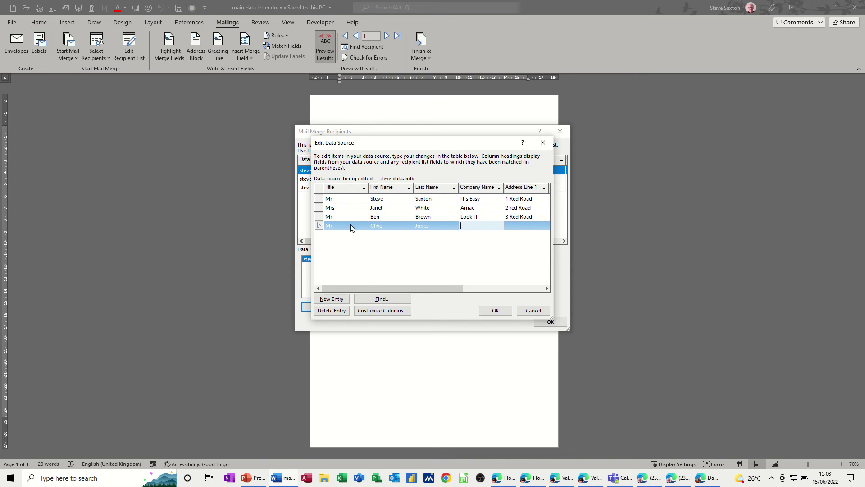
{"action": "type", "text": "Book IT"}
{"action": "key", "text": "Tab"}
{"action": "type", "text": "4"}
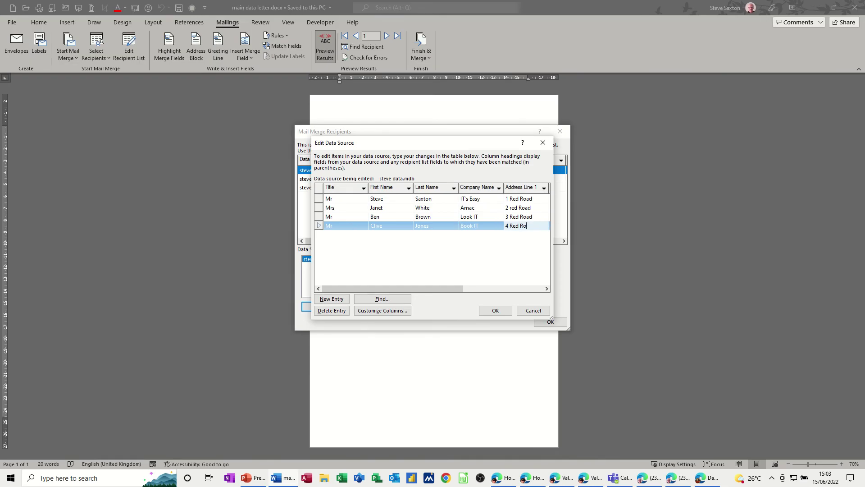
{"action": "key", "text": "Tab"}
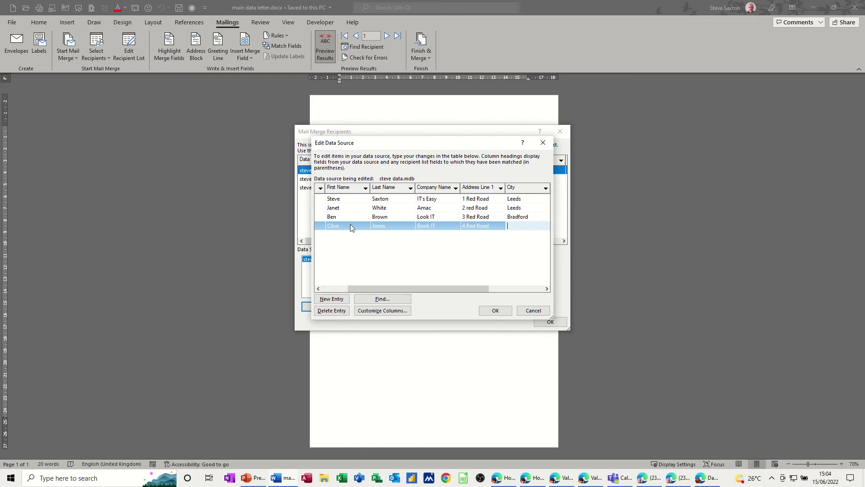
{"action": "type", "text": "Bradford"}
{"action": "key", "text": "Tab"}
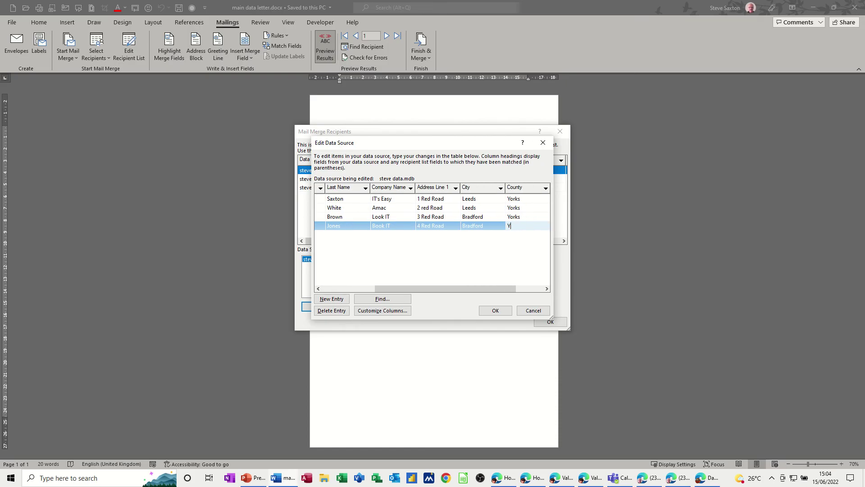
{"action": "key", "text": "Tab"}
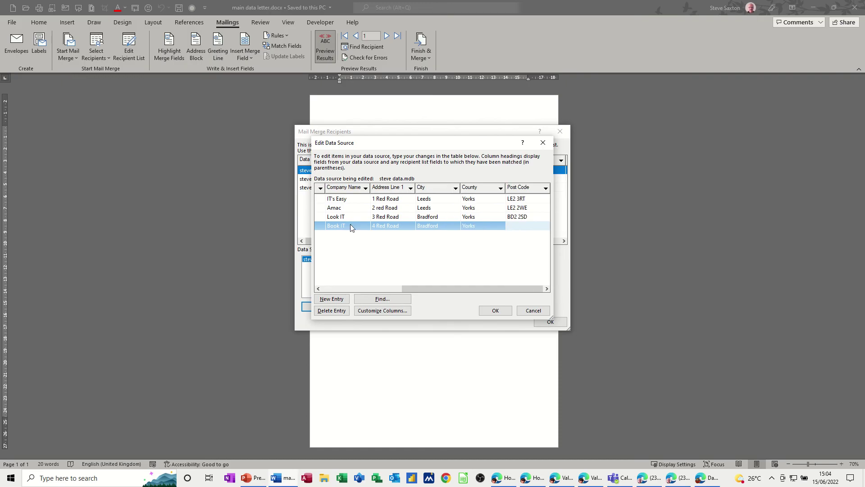
{"action": "type", "text": "BD"}
{"action": "type", "text": "6ER"}
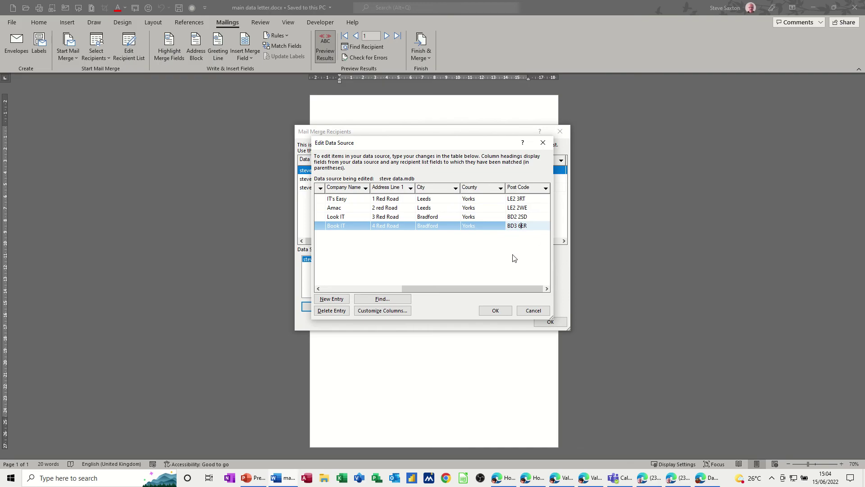
{"action": "left_click", "coordinate": [494, 311]}
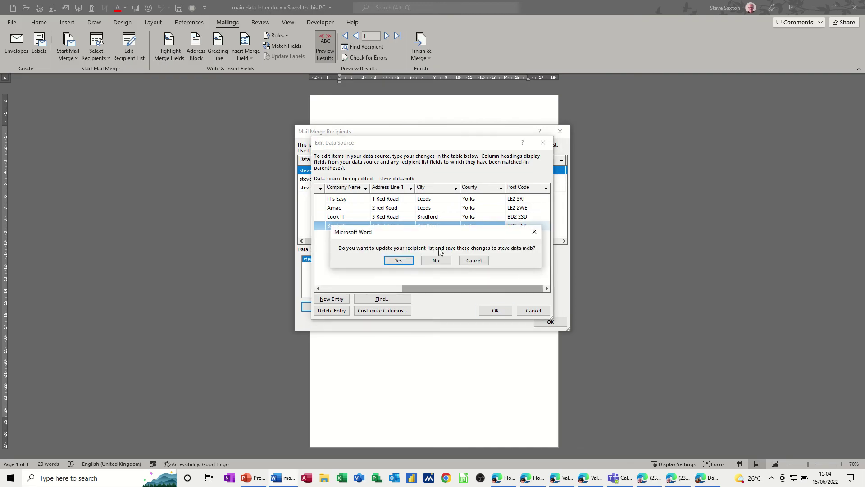
{"action": "left_click", "coordinate": [397, 263]}
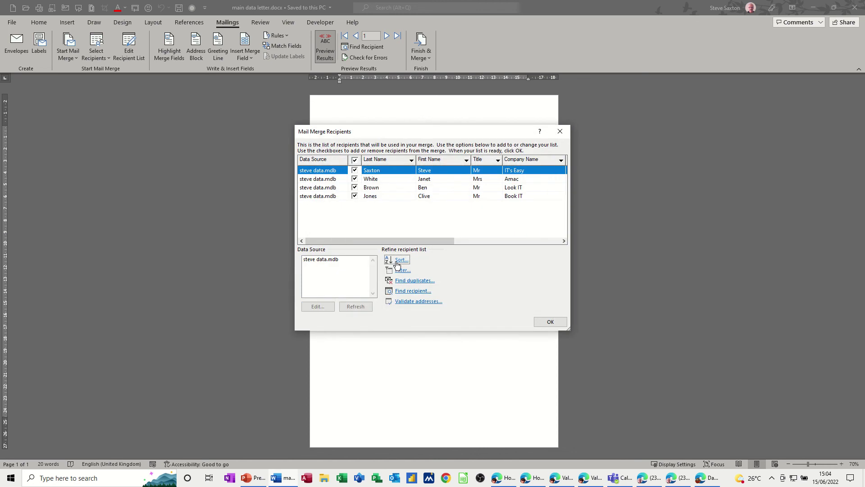
Step: Return to the letter and preview recipients two through four, ending on Book IT
{"action": "left_click", "coordinate": [550, 323]}
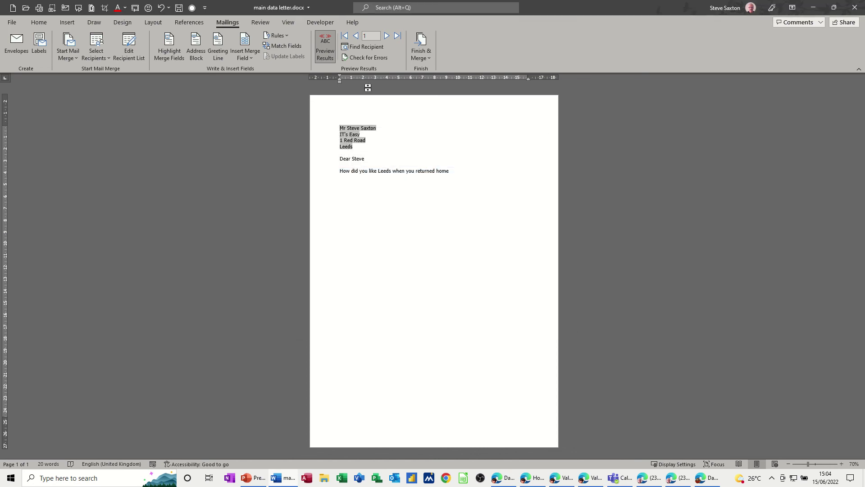
{"action": "left_click", "coordinate": [387, 37]}
{"action": "left_click", "coordinate": [387, 37]}
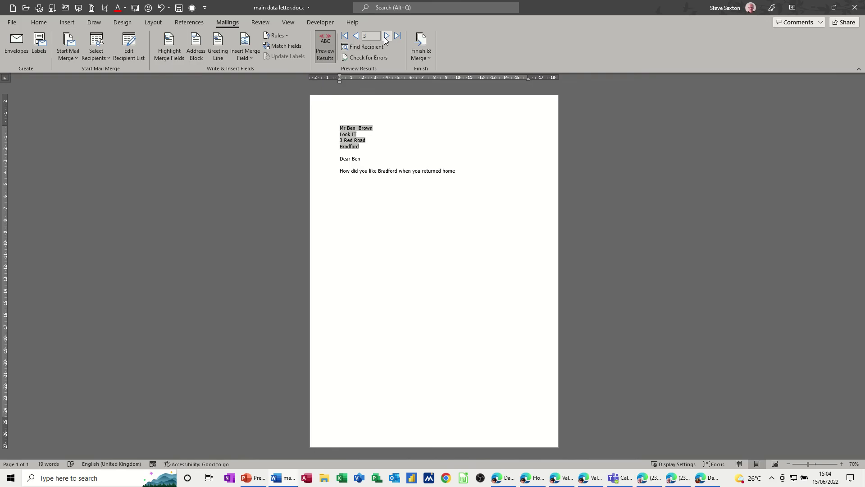
{"action": "left_click", "coordinate": [387, 37]}
Step: Merge all records into individual letters, review Letters2, and close it without saving
{"action": "left_click", "coordinate": [418, 40]}
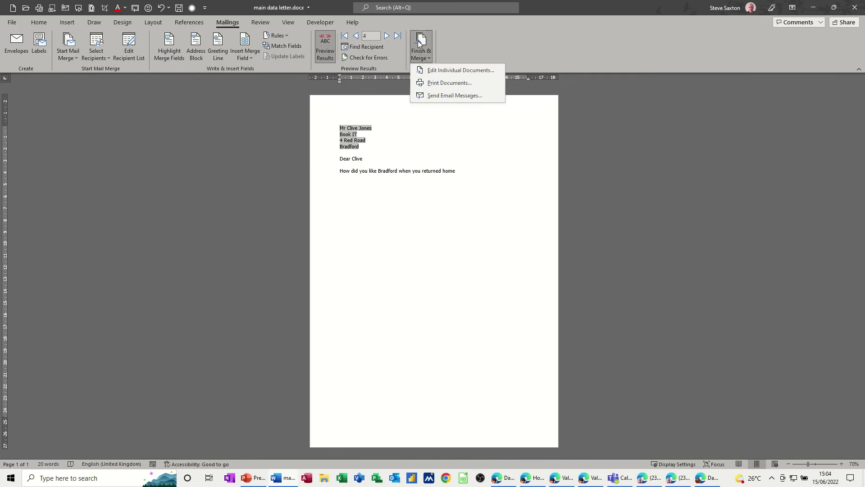
{"action": "left_click", "coordinate": [444, 71]}
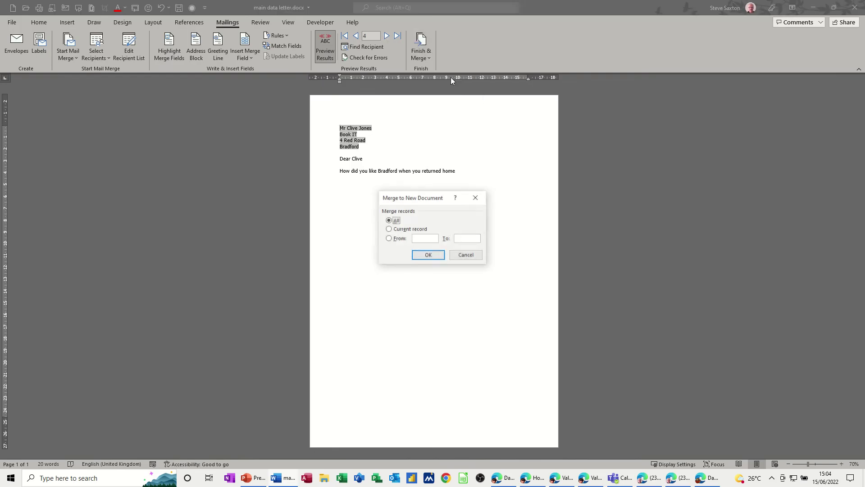
{"action": "left_click", "coordinate": [422, 255]}
{"action": "scroll", "coordinate": [435, 257], "scroll_direction": "down", "scroll_amount": 3}
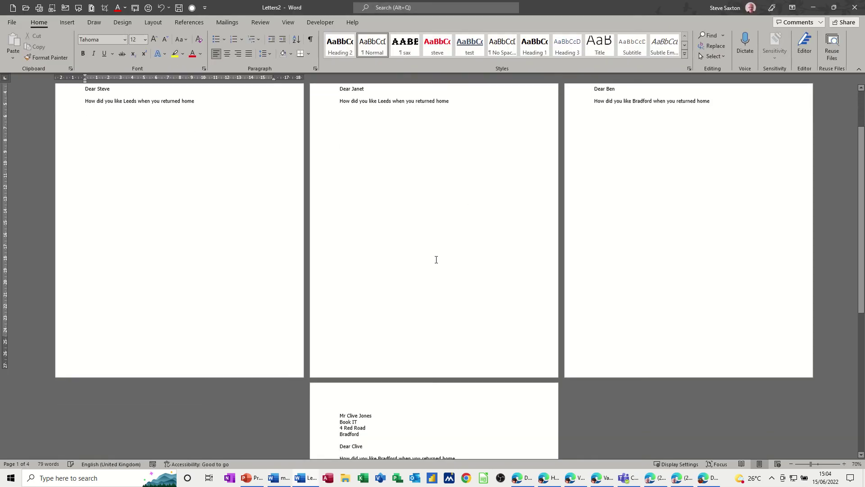
{"action": "scroll", "coordinate": [435, 259], "scroll_direction": "up", "scroll_amount": 2}
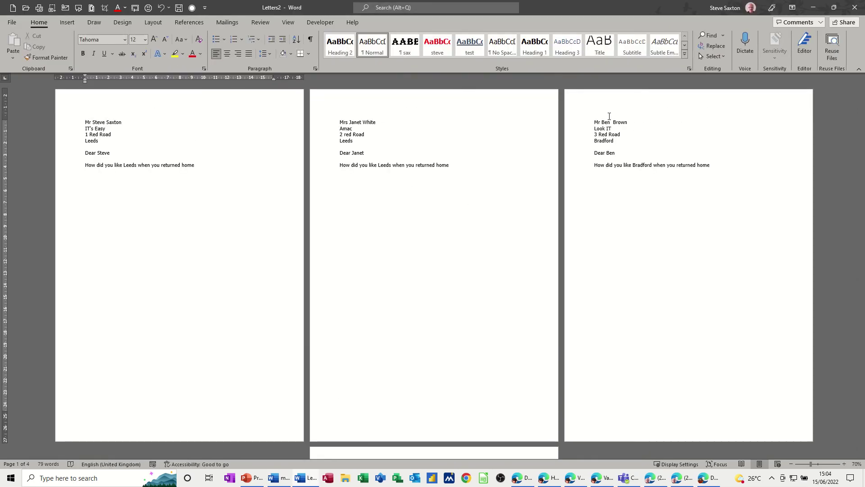
{"action": "left_click", "coordinate": [854, 8]}
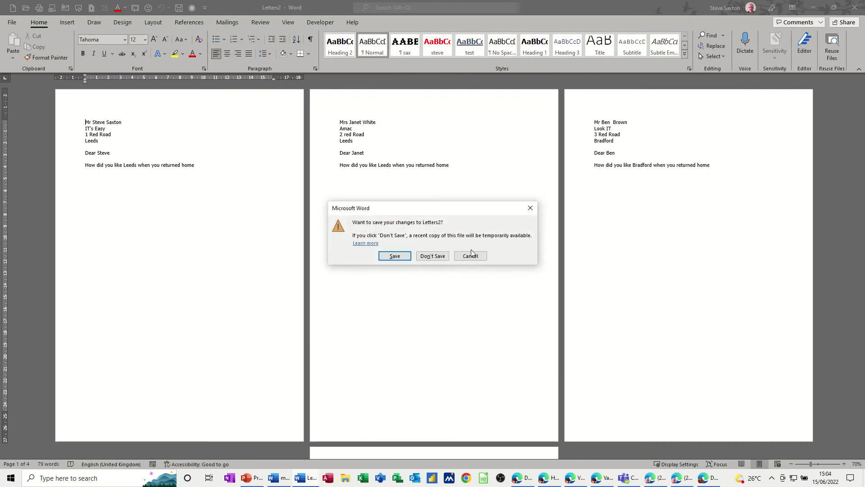
{"action": "left_click", "coordinate": [431, 256]}
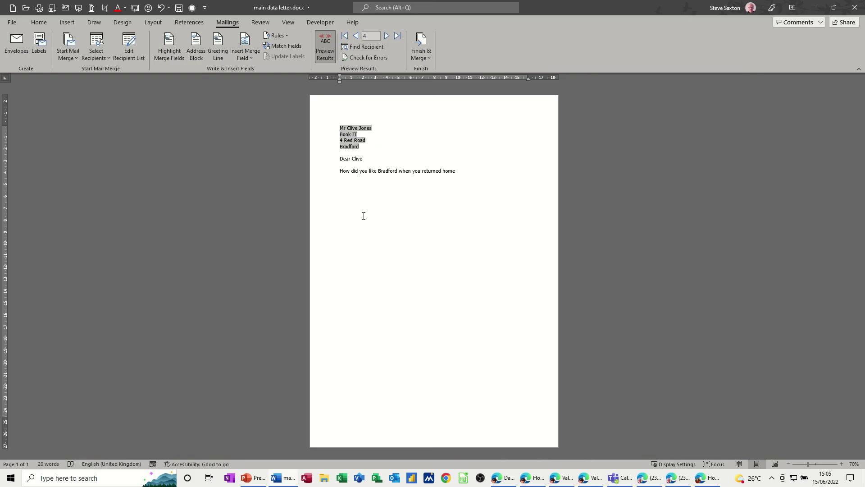
Step: Close the main letter without saving and start a new blank Letters mail merge
{"action": "key", "text": "alt+F4"}
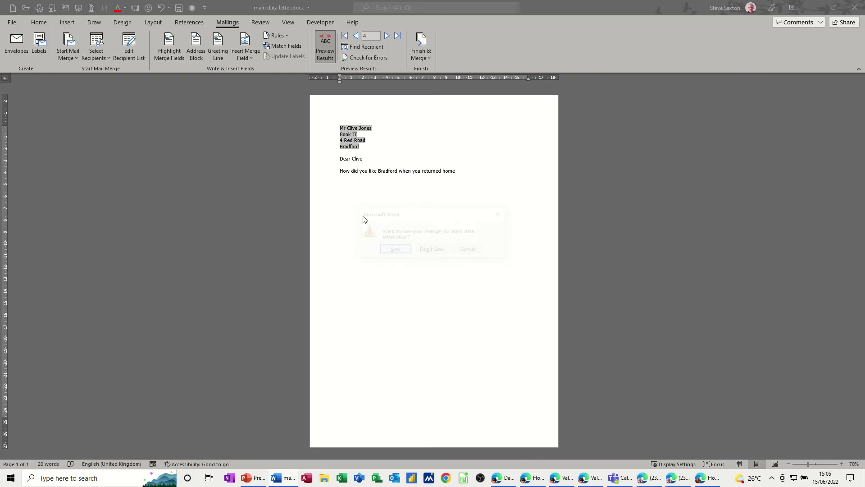
{"action": "key", "text": "Return"}
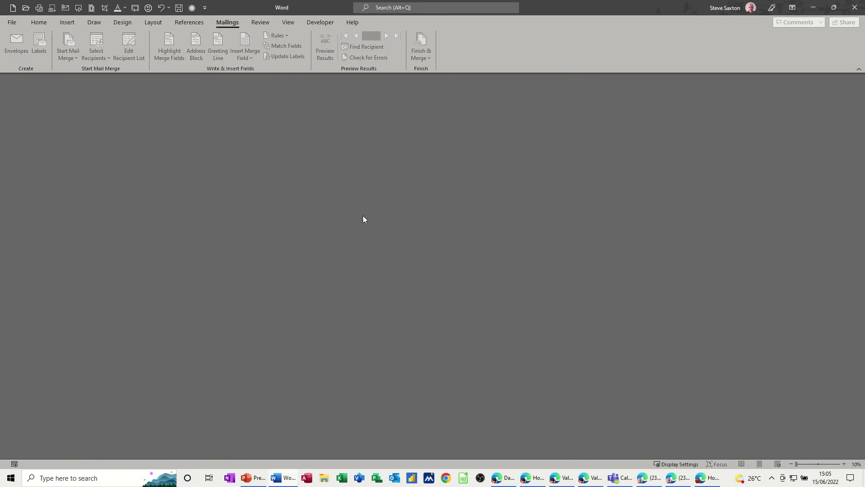
{"action": "key", "text": "ctrl+n"}
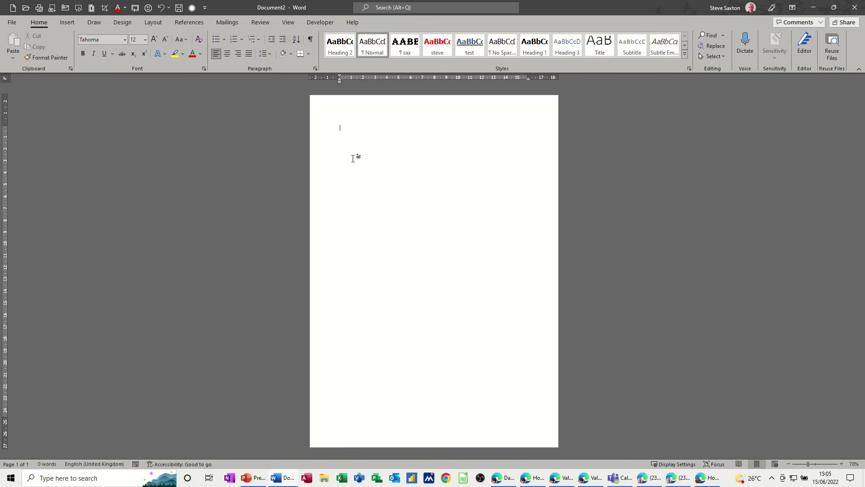
{"action": "left_click", "coordinate": [227, 22]}
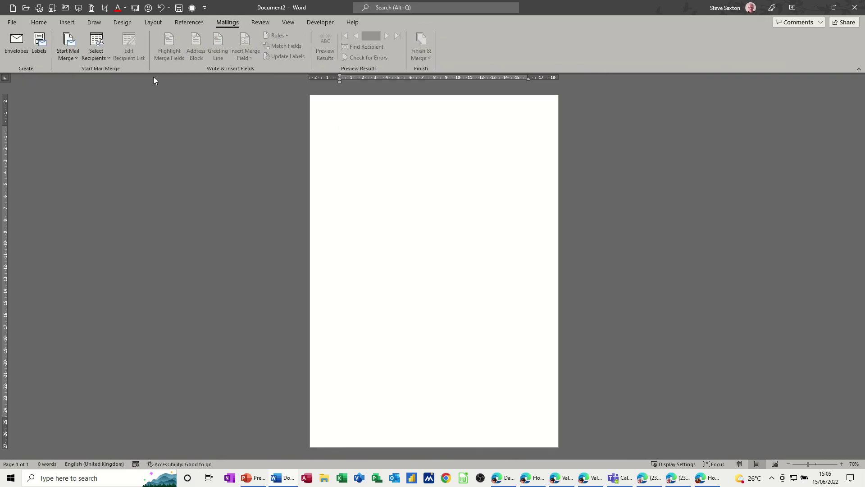
{"action": "left_click", "coordinate": [70, 56]}
{"action": "left_click", "coordinate": [75, 73]}
Step: Use CompanyRecords-Admin.accdb from Examples > Access 2018, table TblAddressDetails, as the recipient list
{"action": "left_click", "coordinate": [99, 57]}
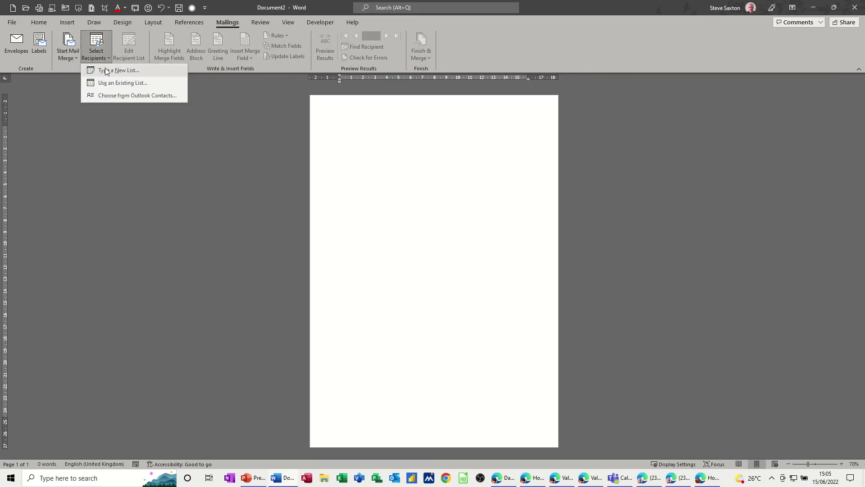
{"action": "left_click", "coordinate": [112, 83]}
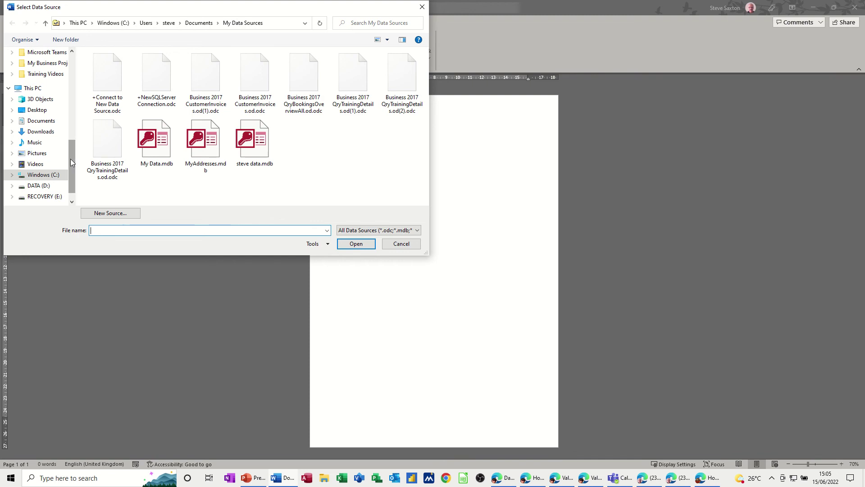
{"action": "left_click_drag", "start_coordinate": [71, 156], "coordinate": [77, 125]}
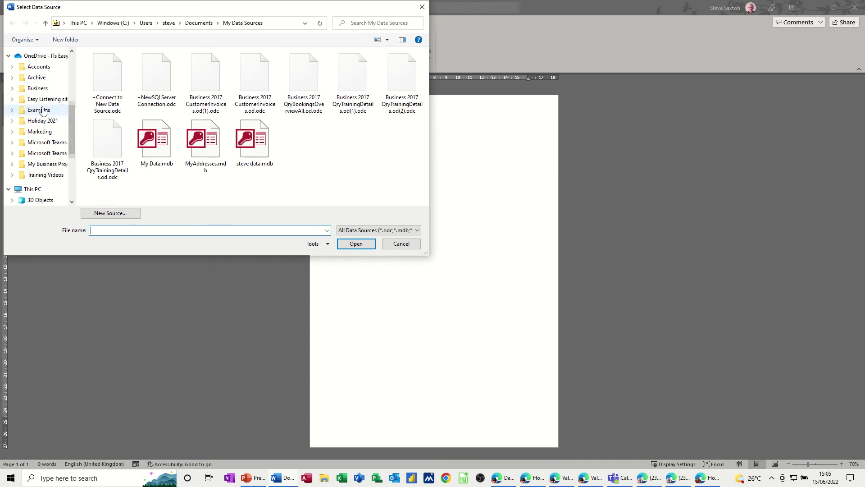
{"action": "left_click", "coordinate": [62, 110]}
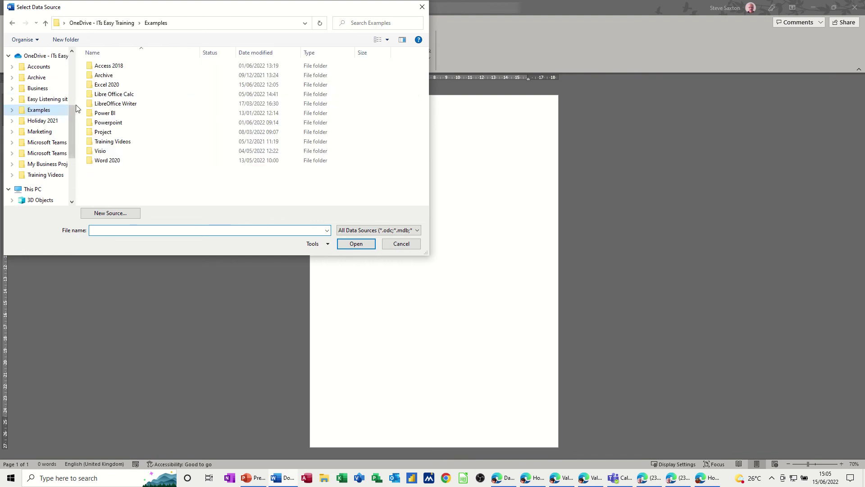
{"action": "double_click", "coordinate": [98, 67]}
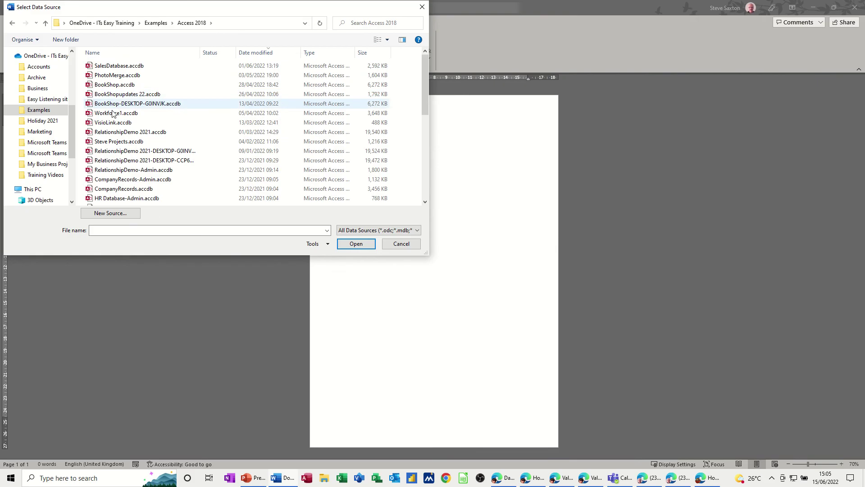
{"action": "double_click", "coordinate": [106, 180]}
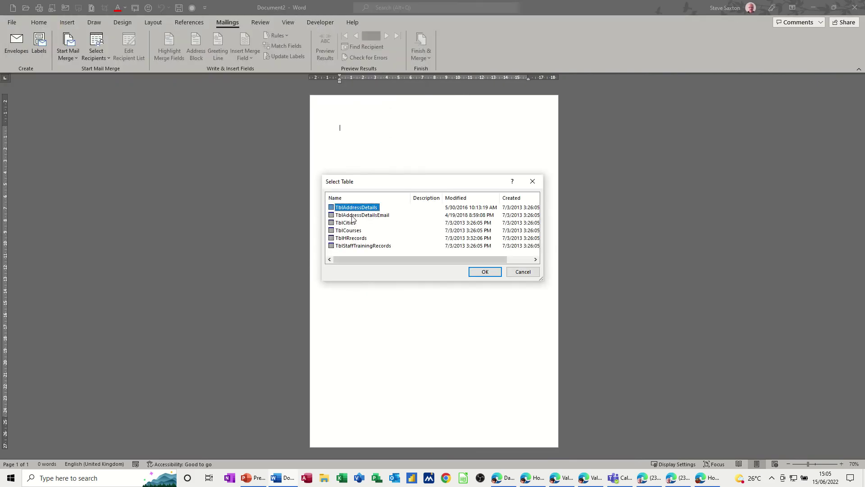
{"action": "double_click", "coordinate": [351, 208]}
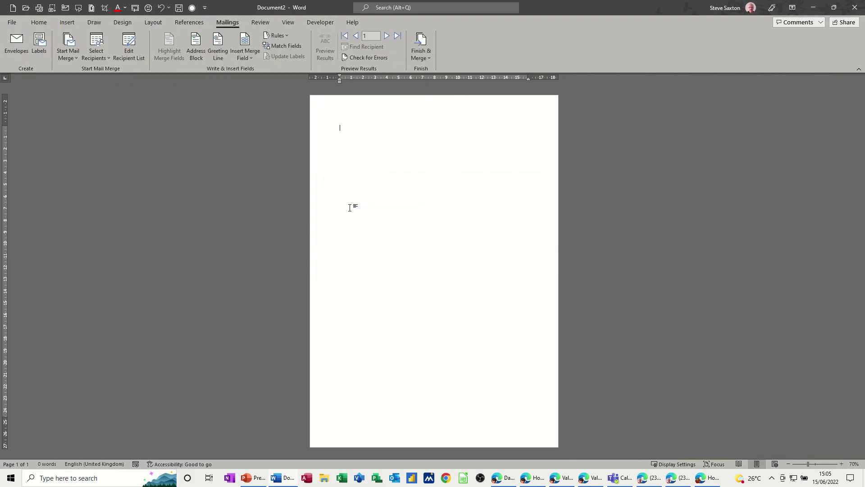
Step: Review the TblAddressDetails recipients and accept the list
{"action": "left_click", "coordinate": [129, 45]}
{"action": "scroll", "coordinate": [390, 192], "scroll_direction": "down", "scroll_amount": 2}
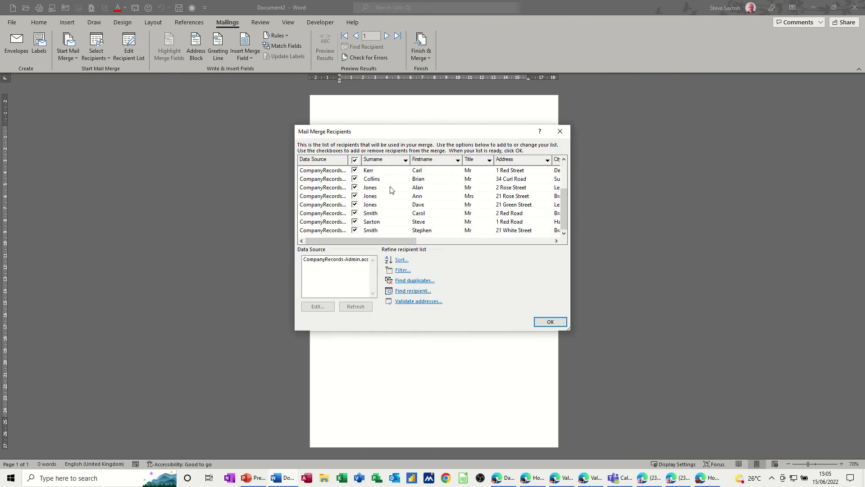
{"action": "scroll", "coordinate": [392, 192], "scroll_direction": "up", "scroll_amount": 2}
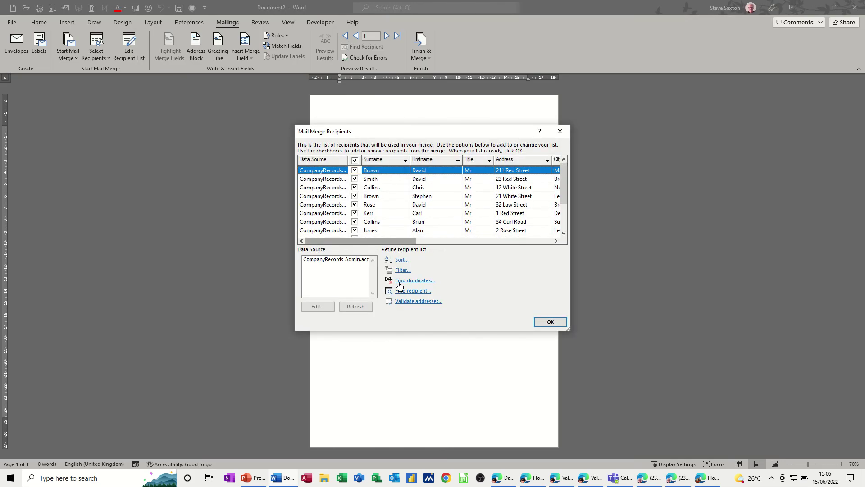
{"action": "left_click", "coordinate": [550, 322]}
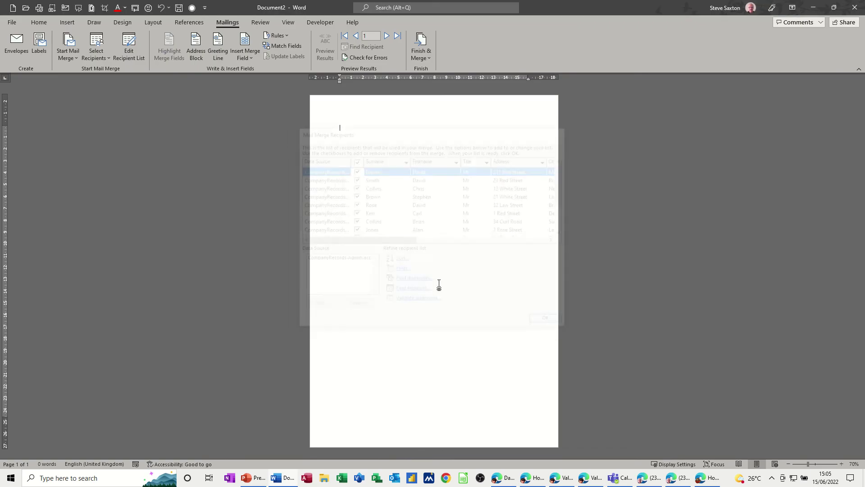
Step: Insert a default address block, a new line, and a default greeting line
{"action": "left_click", "coordinate": [195, 49]}
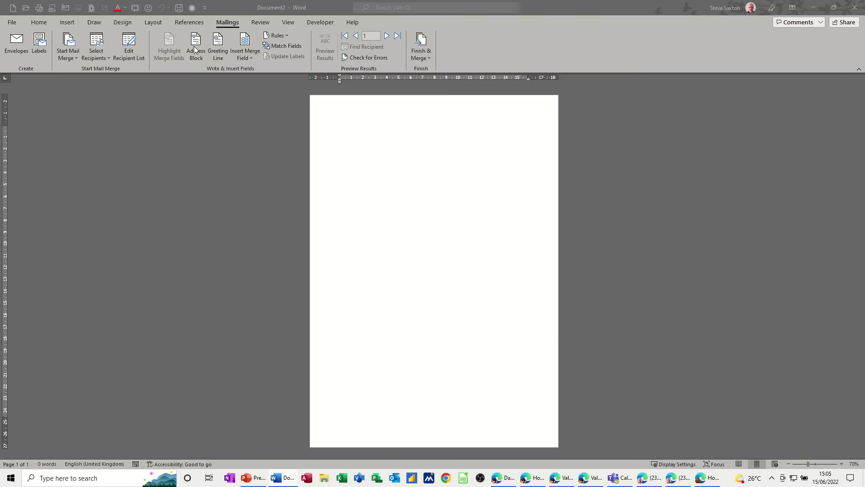
{"action": "left_click", "coordinate": [525, 310]}
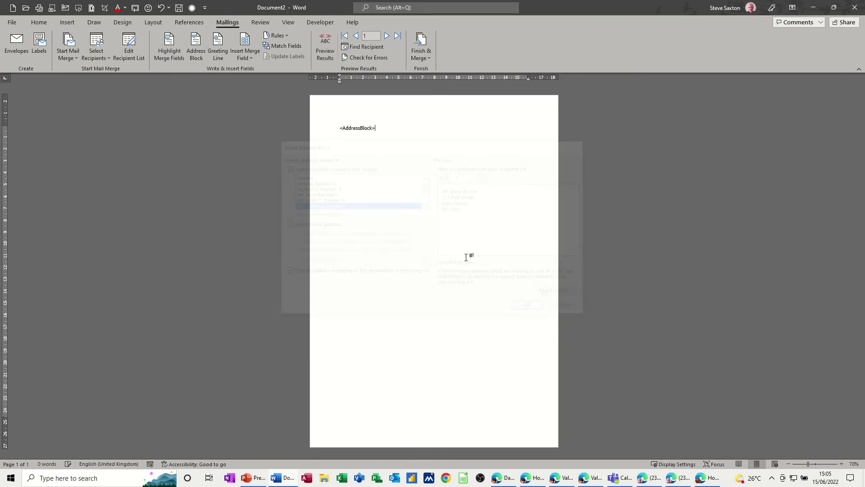
{"action": "key", "text": "Return"}
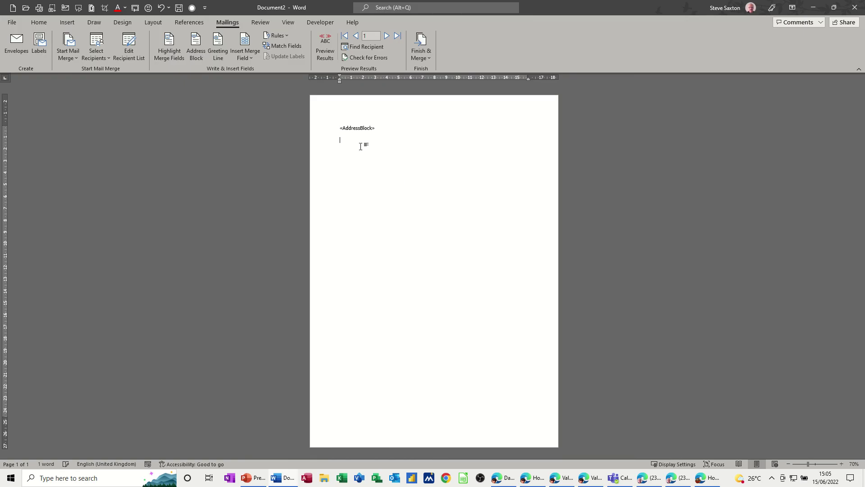
{"action": "left_click", "coordinate": [217, 48]}
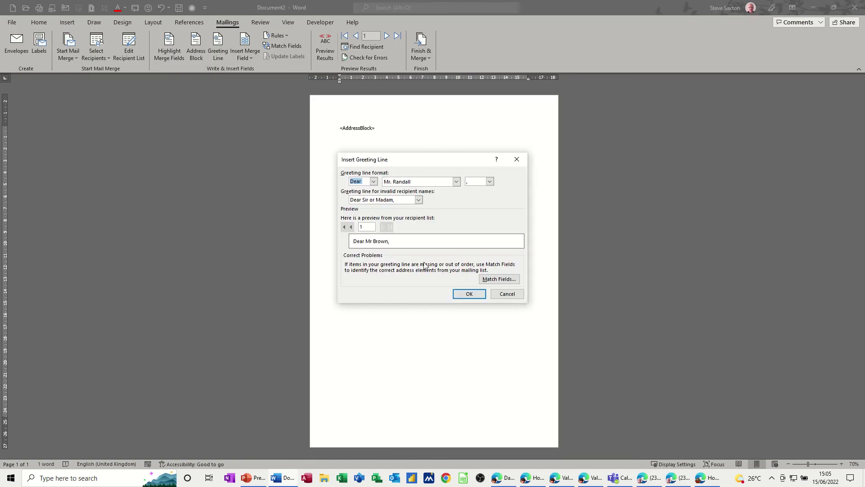
{"action": "left_click", "coordinate": [470, 294]}
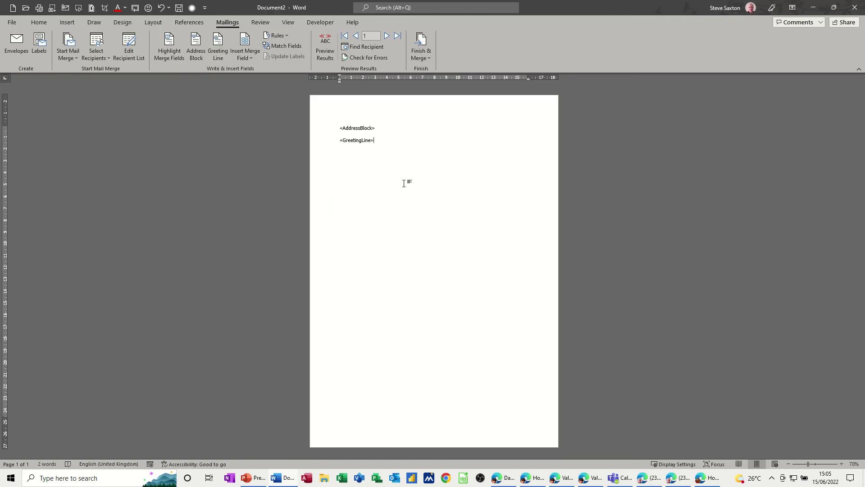
Step: Preview the letter with real data and step forward through five recipients
{"action": "left_click", "coordinate": [325, 49]}
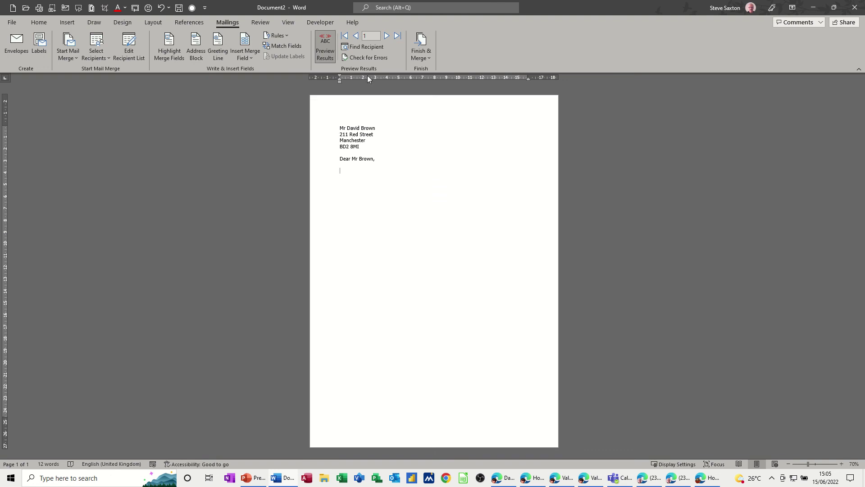
{"action": "left_click", "coordinate": [386, 36]}
{"action": "left_click", "coordinate": [386, 36]}
{"action": "left_click", "coordinate": [387, 36]}
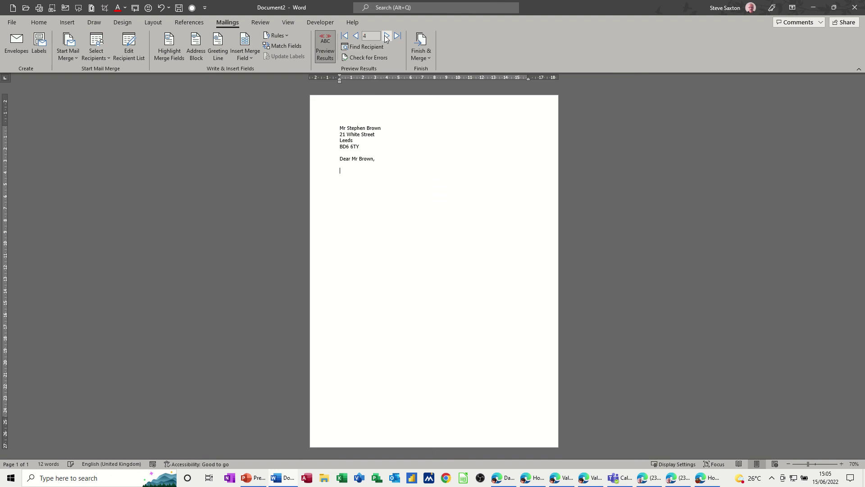
{"action": "left_click", "coordinate": [386, 36]}
{"action": "left_click", "coordinate": [386, 37]}
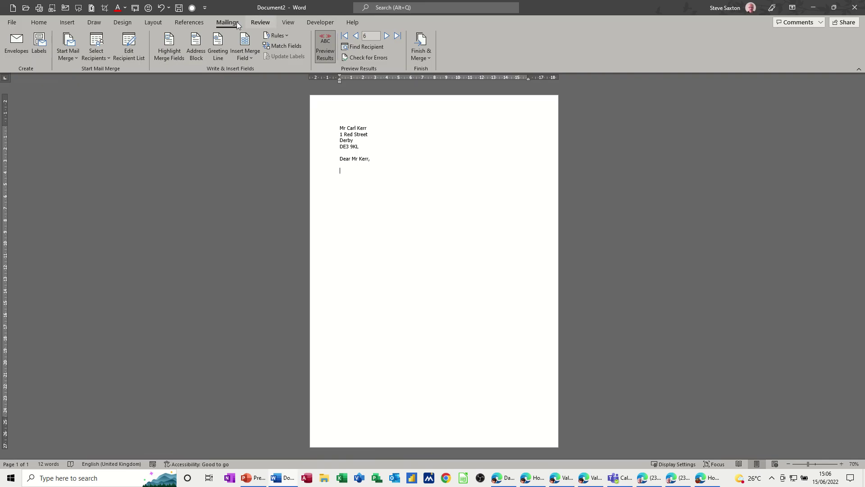
{"action": "left_click", "coordinate": [129, 52]}
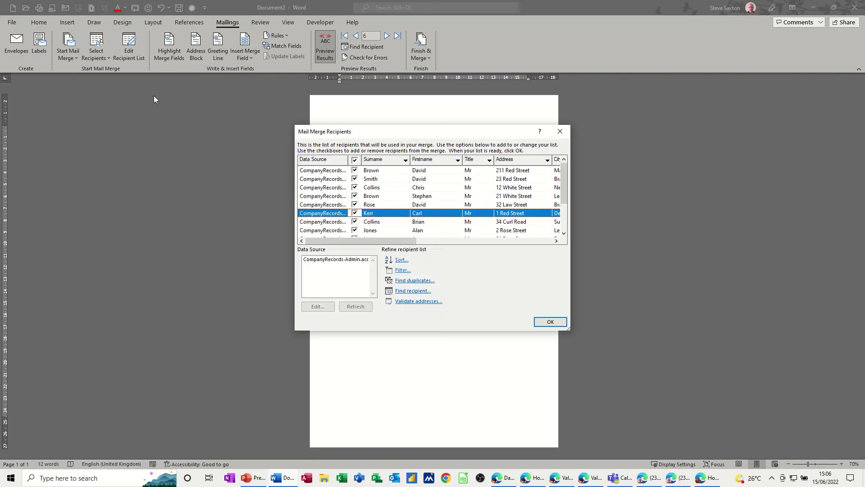
Step: Filter the recipient list to City equal to Leeds
{"action": "left_click", "coordinate": [400, 271]}
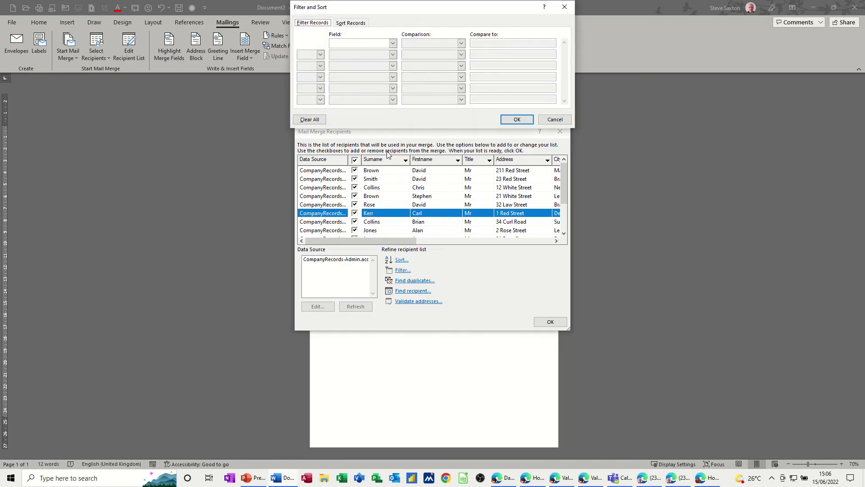
{"action": "left_click", "coordinate": [347, 25]}
{"action": "left_click", "coordinate": [322, 23]}
{"action": "left_click", "coordinate": [341, 24]}
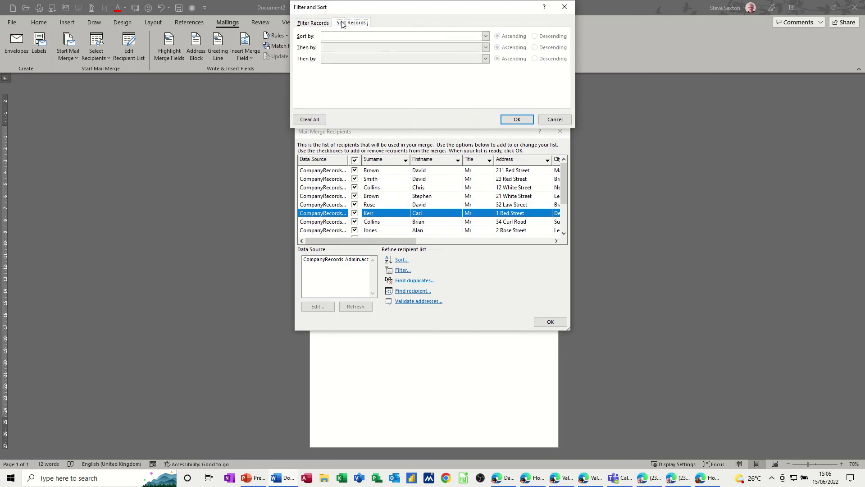
{"action": "left_click", "coordinate": [324, 24]}
{"action": "left_click", "coordinate": [393, 43]}
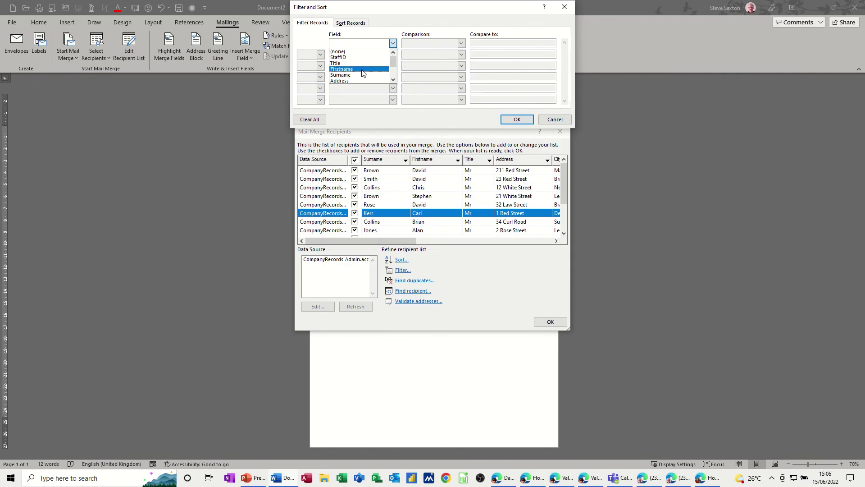
{"action": "scroll", "coordinate": [363, 78], "scroll_direction": "down", "scroll_amount": 1}
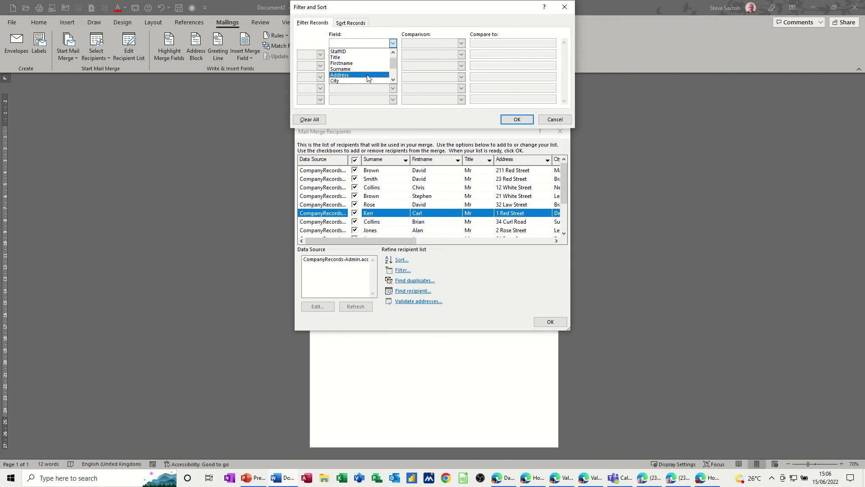
{"action": "left_click", "coordinate": [359, 80]}
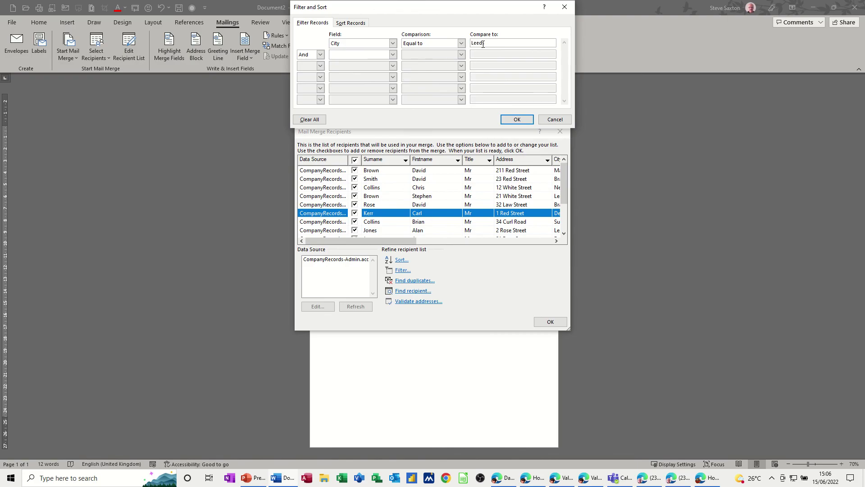
{"action": "left_click", "coordinate": [510, 120]}
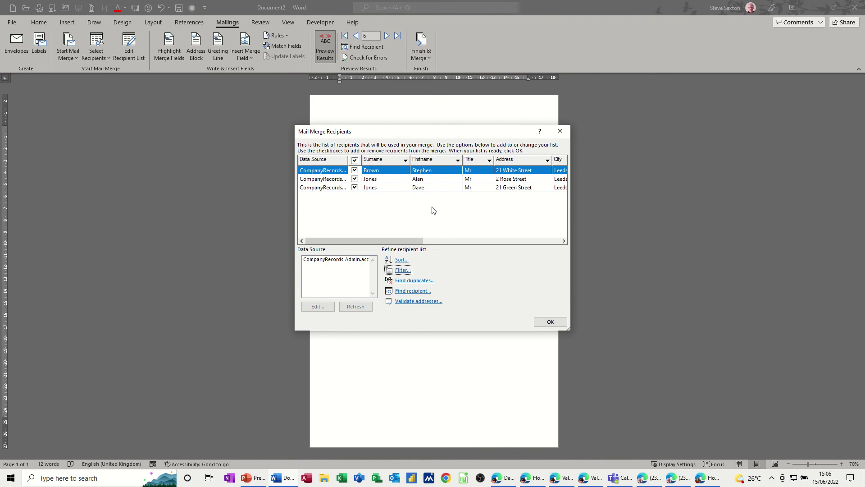
Step: Return to the letter and browse the filtered Leeds recipients, including the last one
{"action": "left_click", "coordinate": [560, 131]}
{"action": "left_click", "coordinate": [397, 36]}
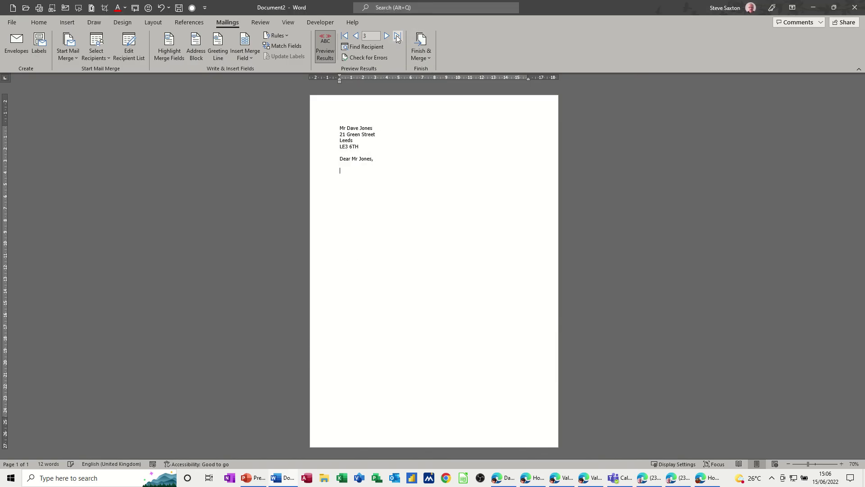
{"action": "left_click", "coordinate": [357, 36]}
{"action": "left_click", "coordinate": [387, 36]}
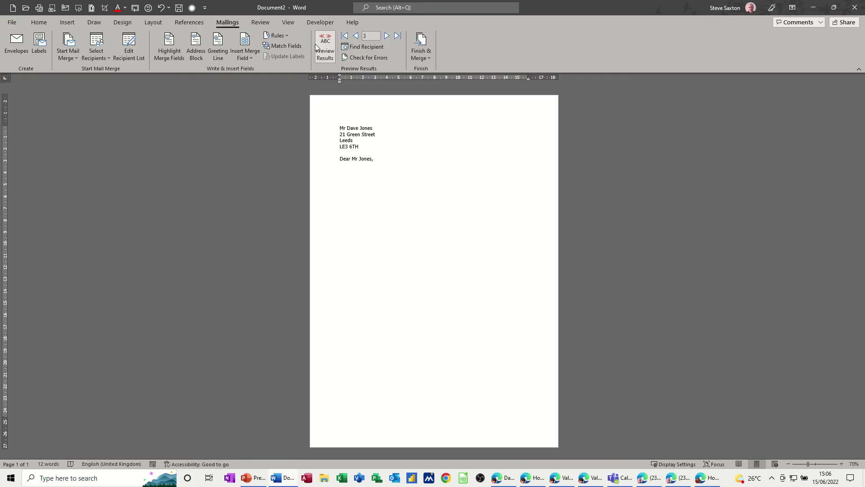
Step: Set the filter field to (none) to show all recipients, then jump to record 13
{"action": "left_click", "coordinate": [128, 45]}
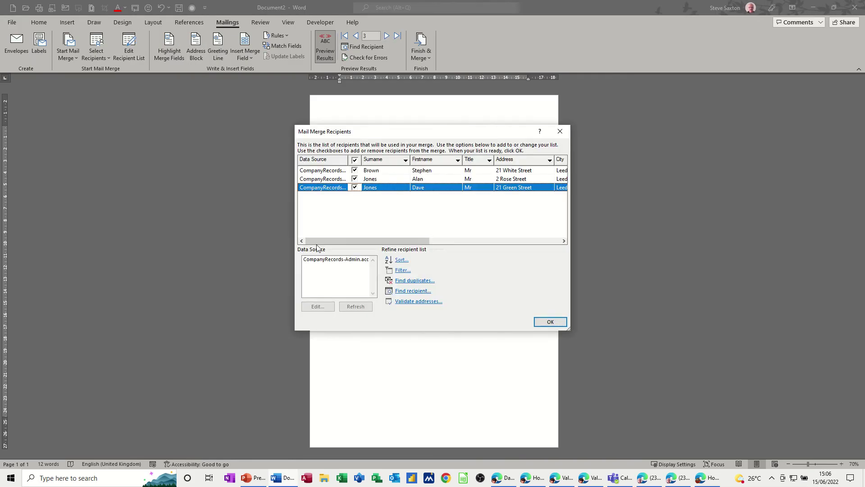
{"action": "left_click", "coordinate": [392, 271]}
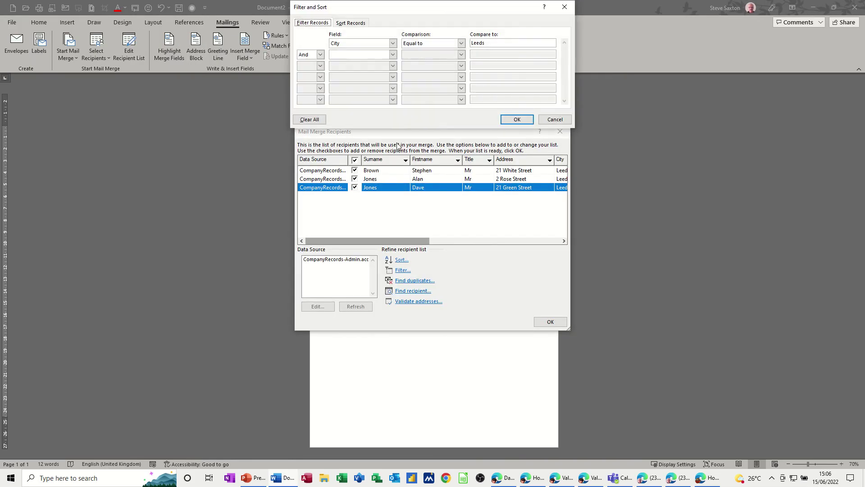
{"action": "left_click", "coordinate": [393, 43]}
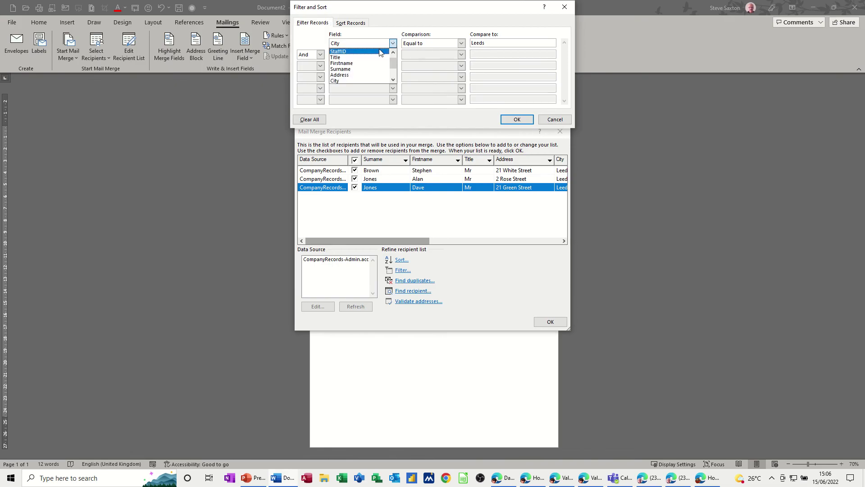
{"action": "left_click", "coordinate": [372, 56]}
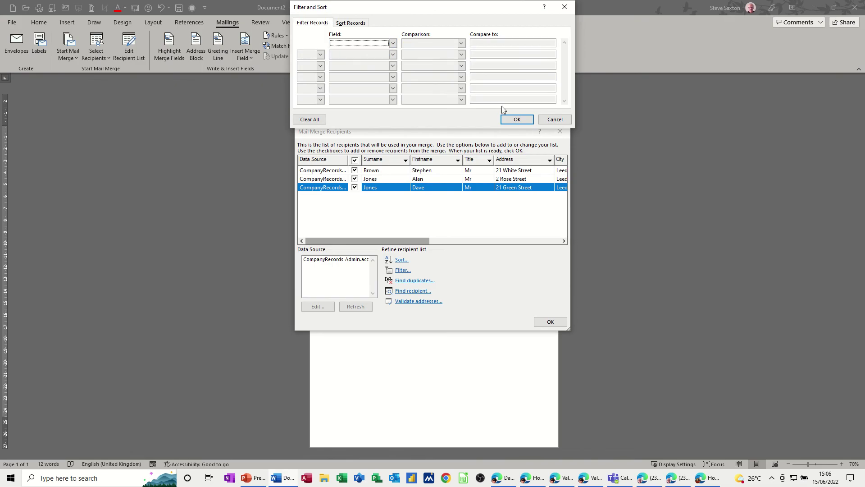
{"action": "left_click", "coordinate": [514, 119]}
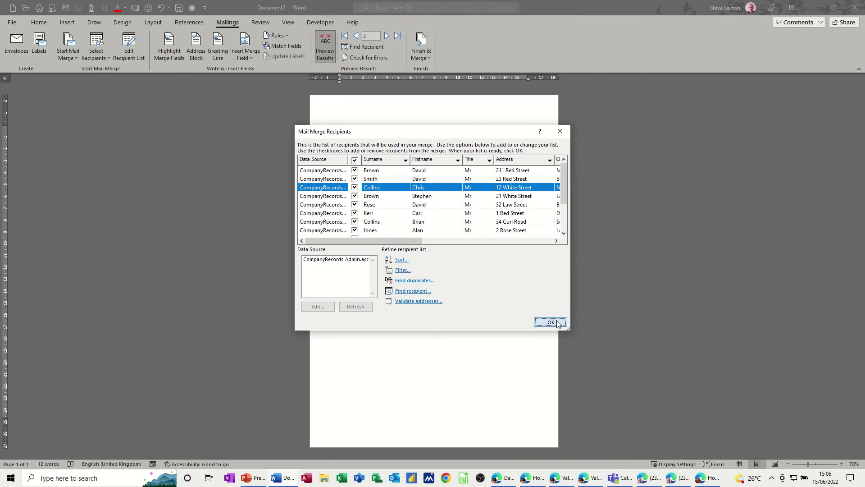
{"action": "left_click", "coordinate": [555, 322]}
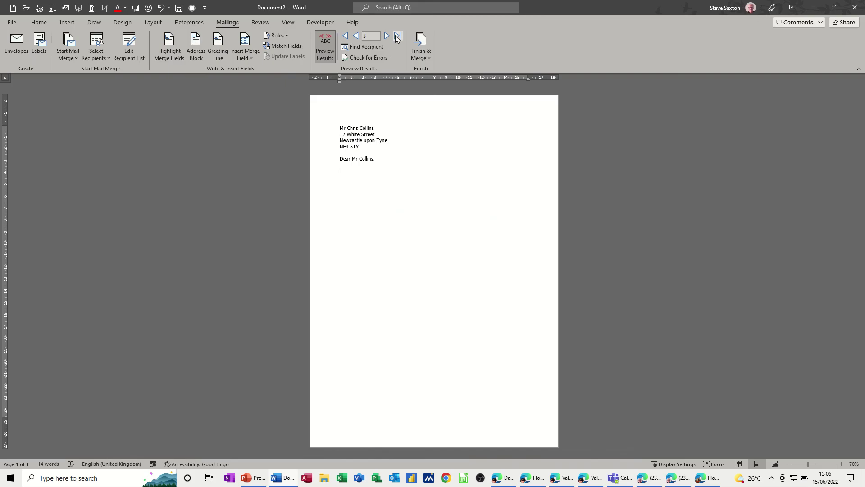
{"action": "left_click", "coordinate": [397, 36]}
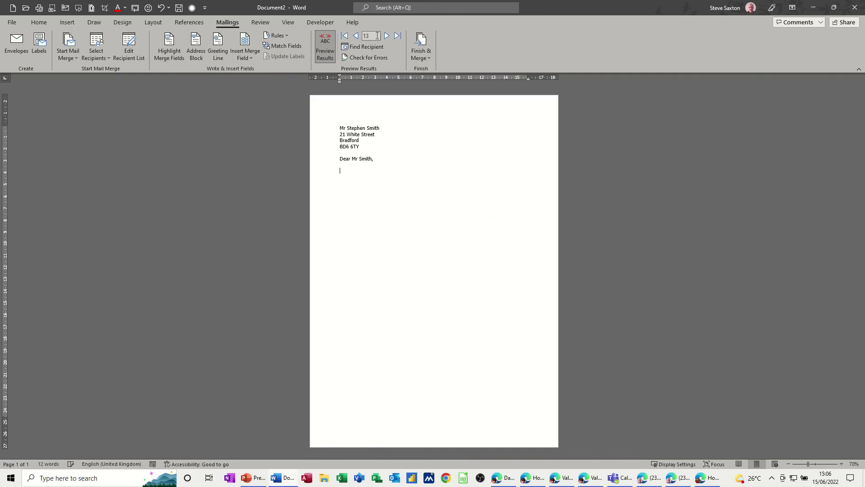
Step: Merge all 13 recipients into individual letters, scroll through Letters3, and close it unsaved
{"action": "left_click", "coordinate": [418, 42]}
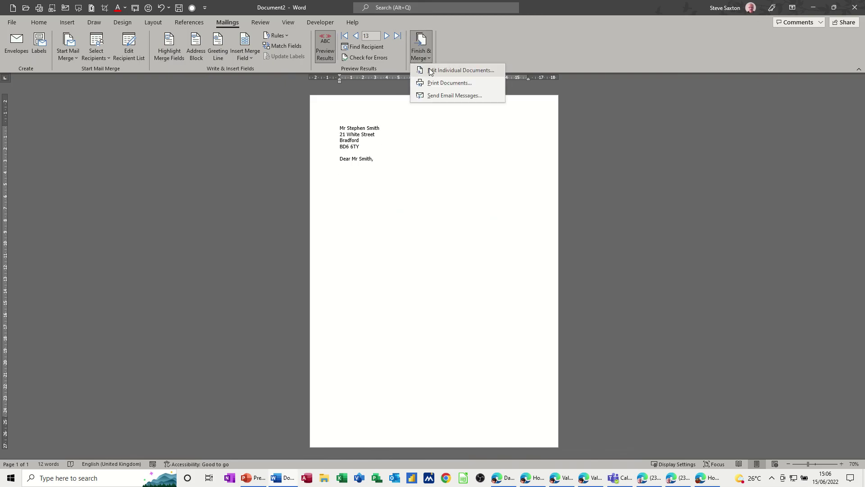
{"action": "left_click", "coordinate": [440, 72]}
{"action": "left_click", "coordinate": [441, 256]}
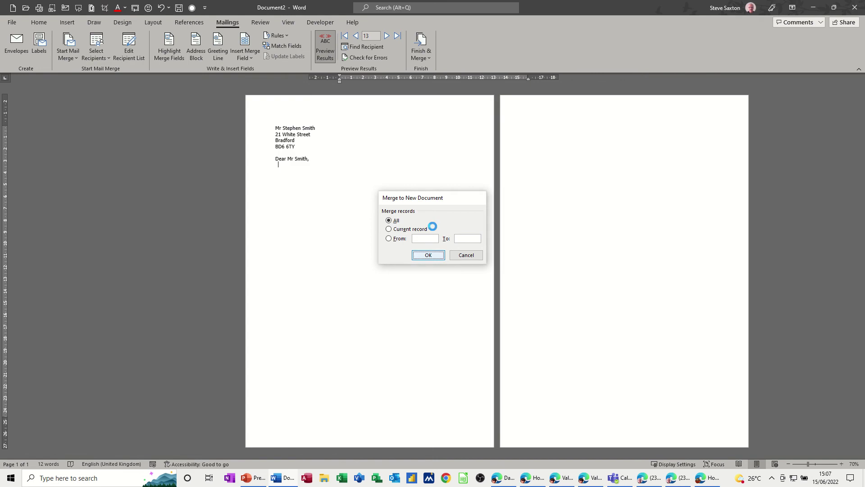
{"action": "scroll", "coordinate": [437, 243], "scroll_direction": "down", "scroll_amount": 6}
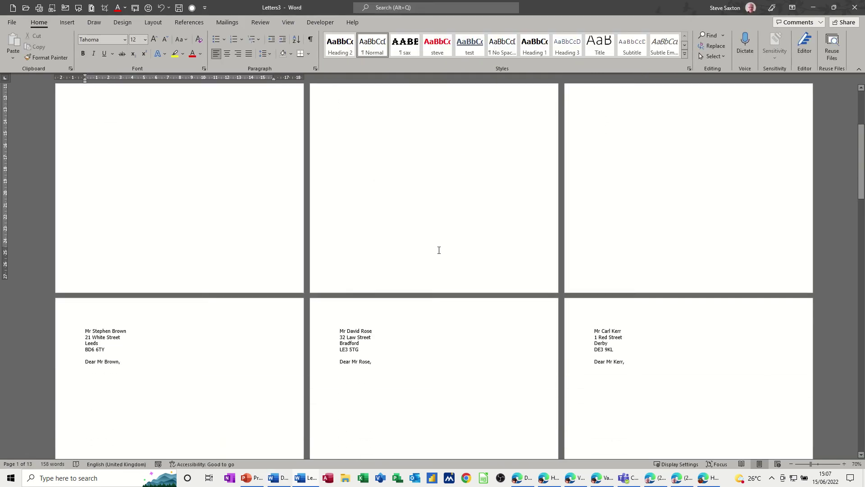
{"action": "scroll", "coordinate": [440, 253], "scroll_direction": "down", "scroll_amount": 4}
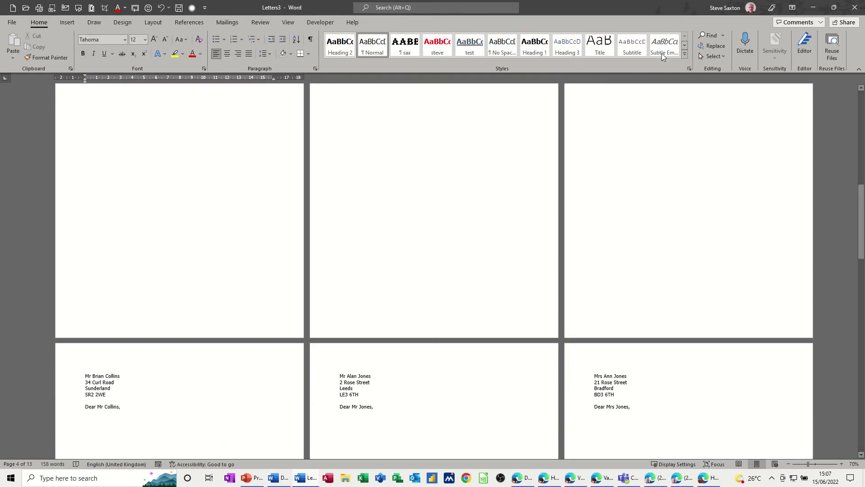
{"action": "left_click", "coordinate": [855, 7]}
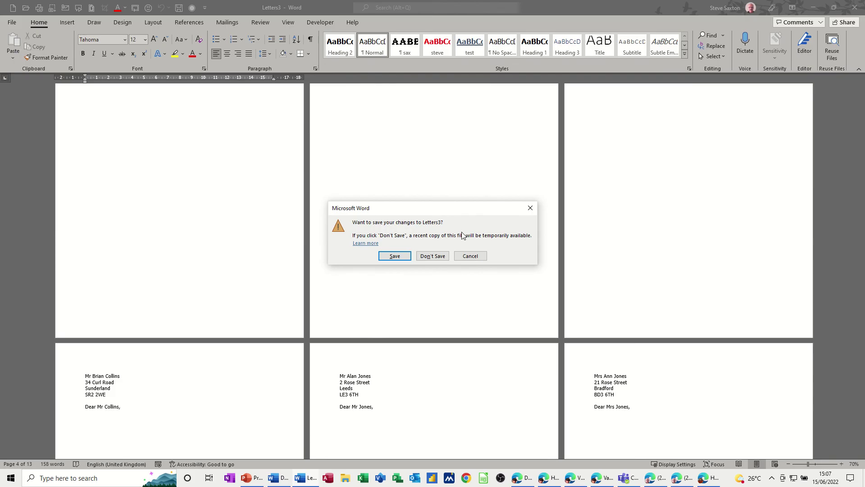
{"action": "left_click", "coordinate": [432, 256]}
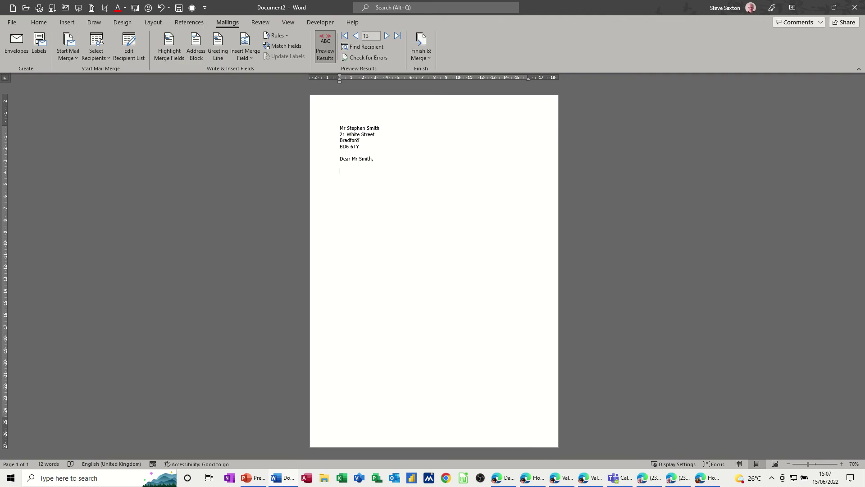
Step: Open TblAddressDetails and start record 14 with title Mr and the staff member's name
{"action": "key", "text": "Return"}
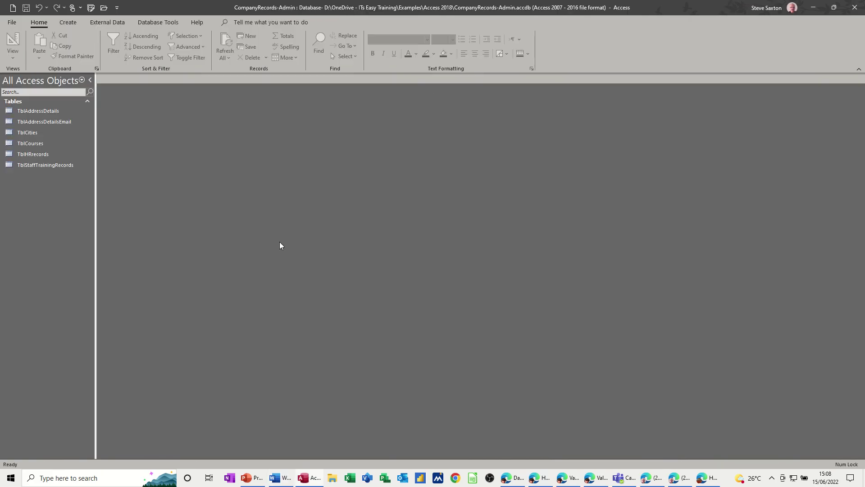
{"action": "left_click", "coordinate": [34, 113]}
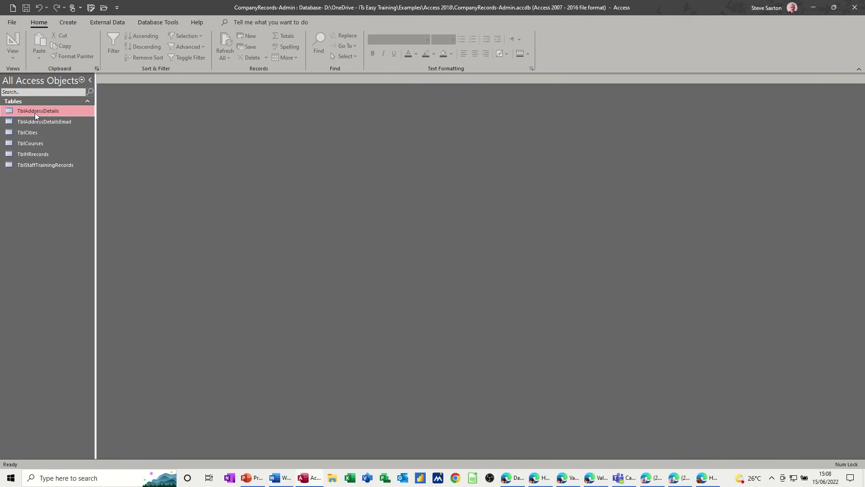
{"action": "double_click", "coordinate": [12, 113]}
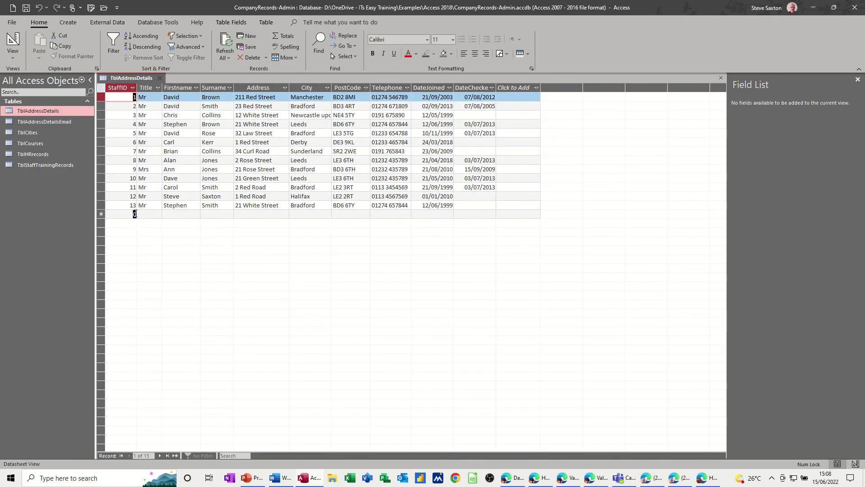
{"action": "left_click", "coordinate": [136, 214]}
{"action": "type", "text": "14"}
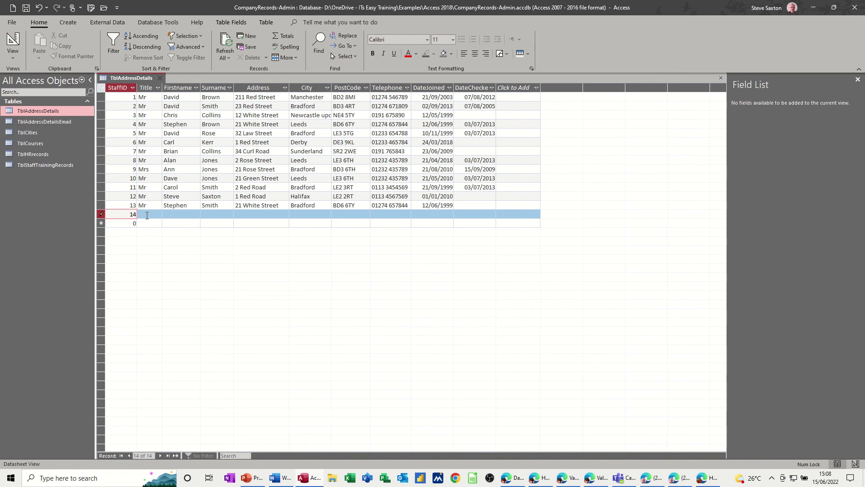
{"action": "key", "text": "Tab"}
{"action": "type", "text": "Mr"}
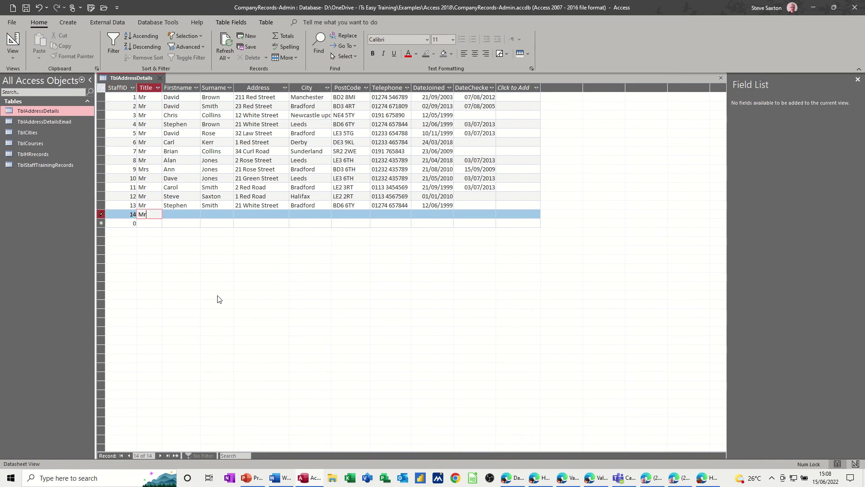
{"action": "key", "text": "Tab"}
{"action": "type", "text": "Jo"}
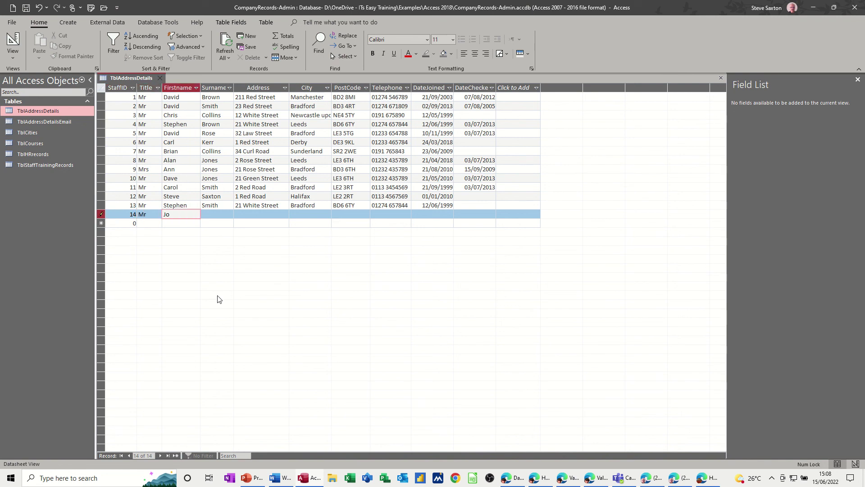
{"action": "type", "text": "hn"}
{"action": "key", "text": "Tab"}
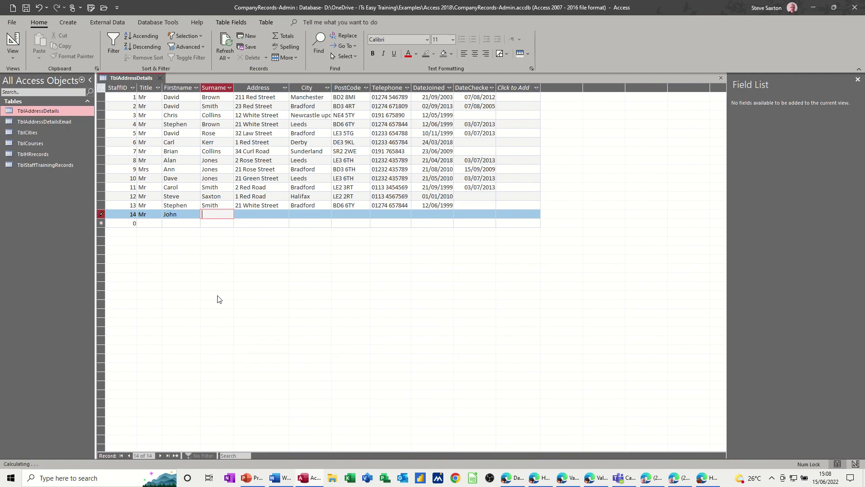
{"action": "type", "text": "Jones"}
Step: Add the Leeds address and post code, today's date as DateJoined, then save and close
{"action": "key", "text": "Tab"}
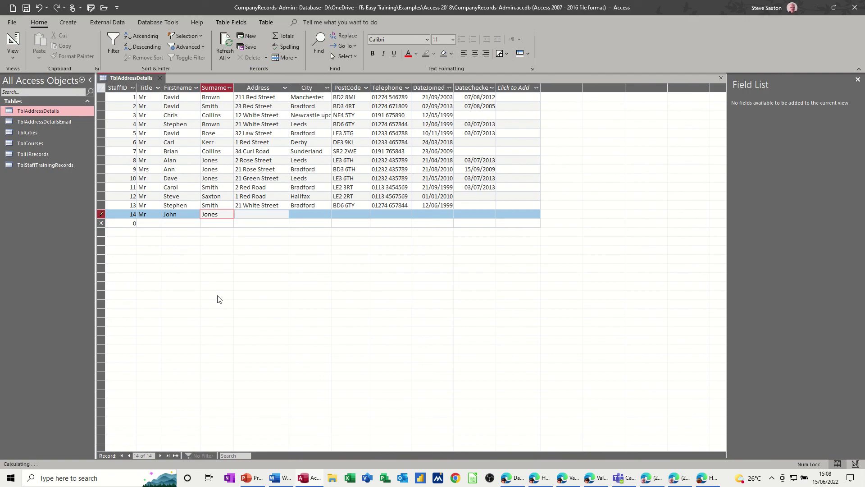
{"action": "type", "text": "1 "}
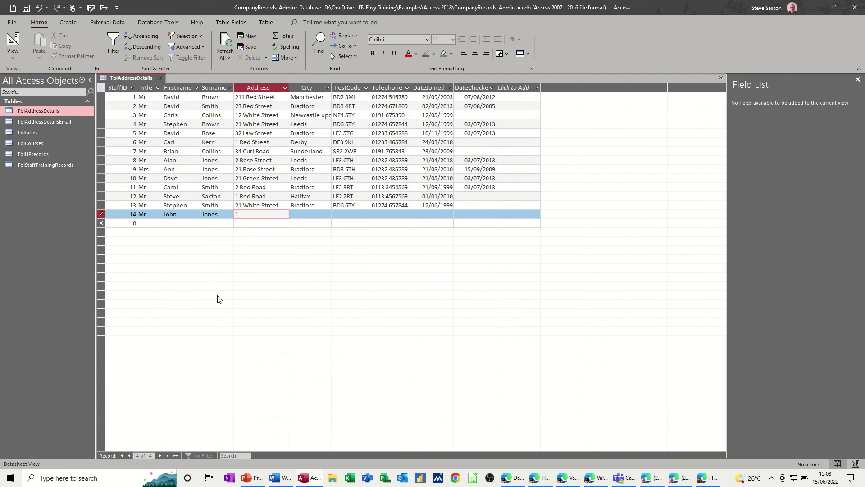
{"action": "type", "text": "Black Street"}
{"action": "key", "text": "Tab"}
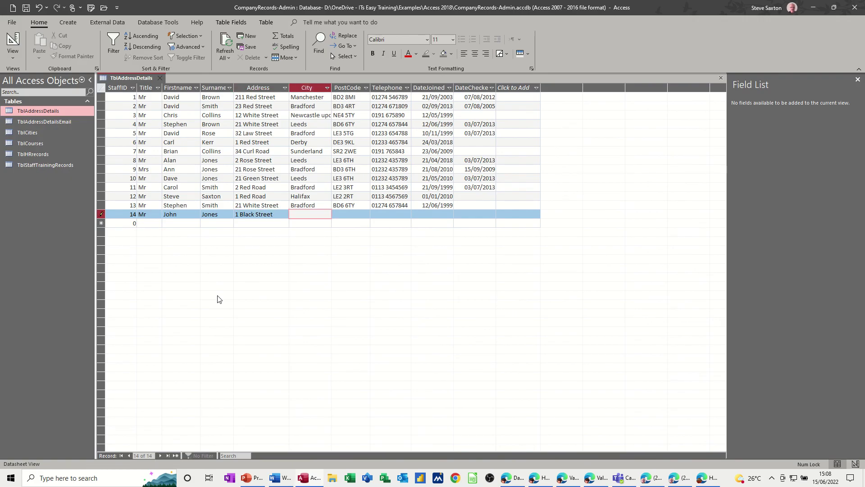
{"action": "type", "text": "Leeds"}
{"action": "key", "text": "Tab"}
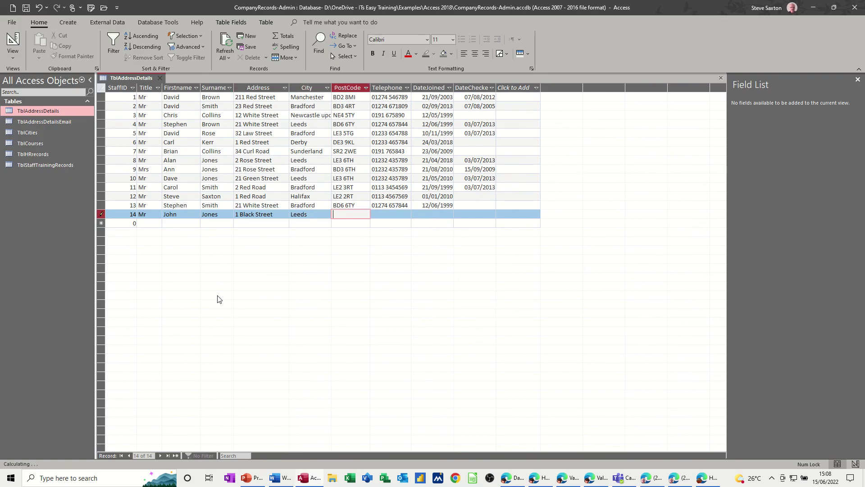
{"action": "type", "text": "LE2 2RT"}
{"action": "key", "text": "Tab"}
{"action": "key", "text": "Tab"}
{"action": "key", "text": "Tab"}
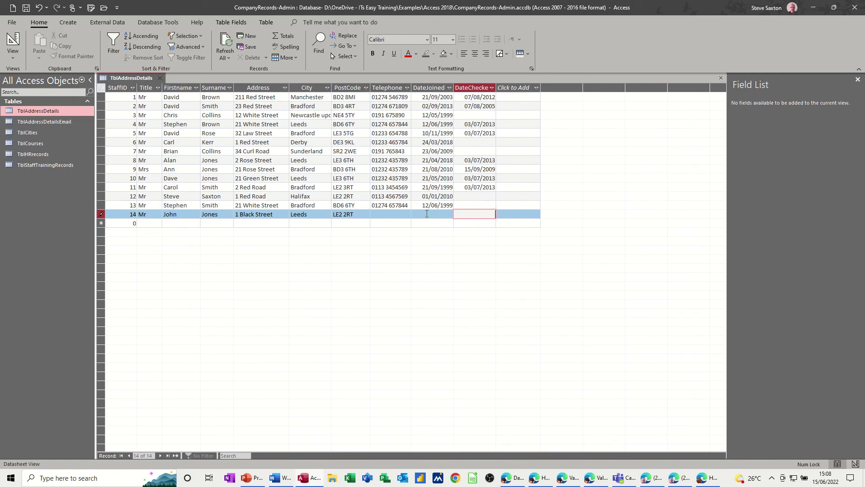
{"action": "left_click", "coordinate": [427, 214]}
{"action": "key", "text": "ctrl+semicolon"}
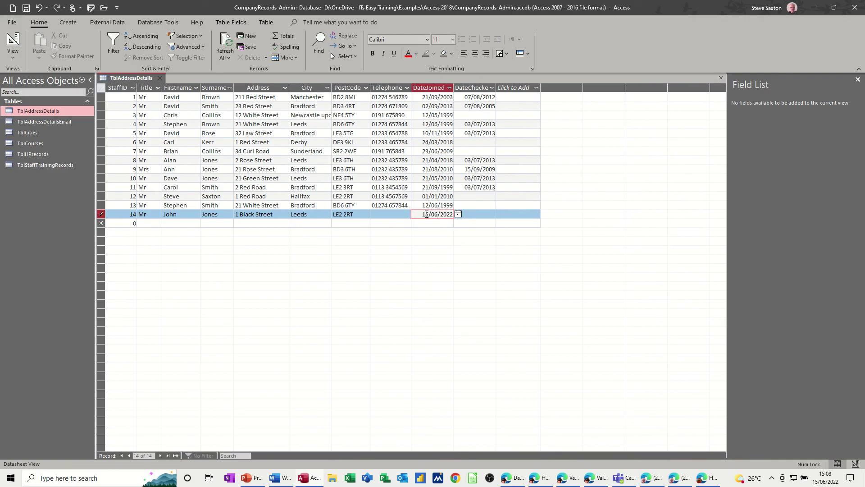
{"action": "left_click", "coordinate": [385, 221]}
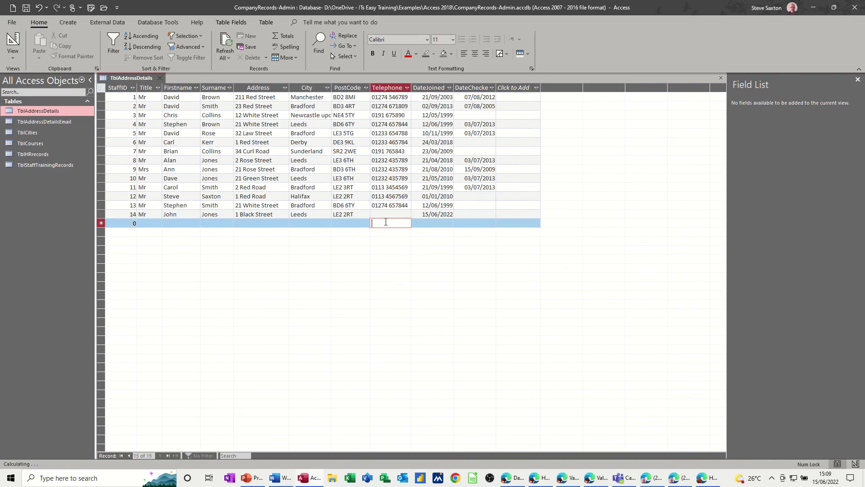
{"action": "key", "text": "ctrl+w"}
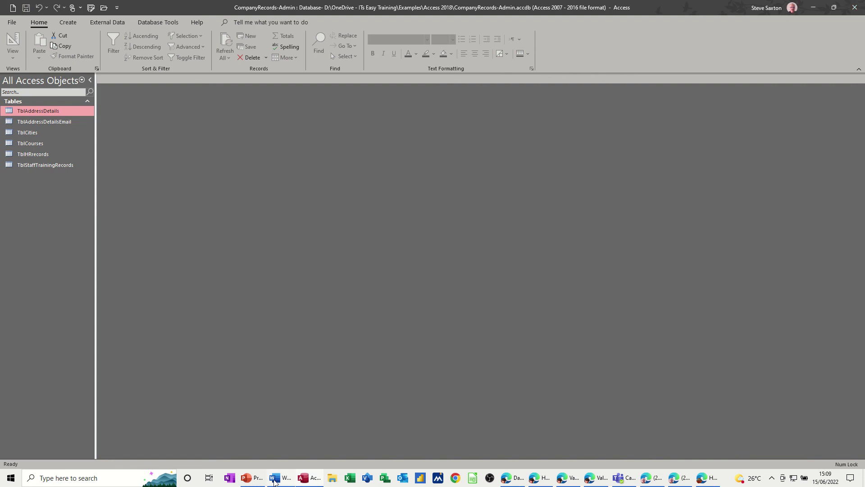
Step: Close Access, reopen main 2.docx from Recent, accept the SQL prompt, and preview record 14
{"action": "left_click", "coordinate": [275, 479]}
{"action": "left_click", "coordinate": [304, 478]}
{"action": "left_click", "coordinate": [855, 8]}
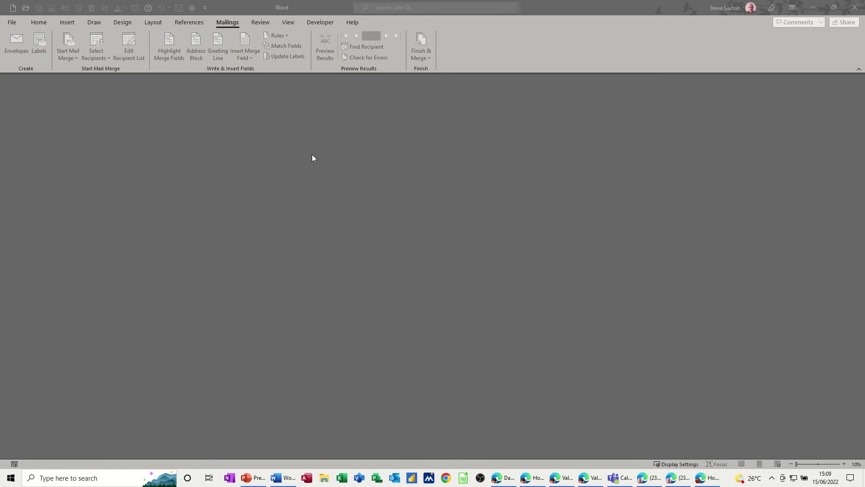
{"action": "left_click", "coordinate": [12, 23]}
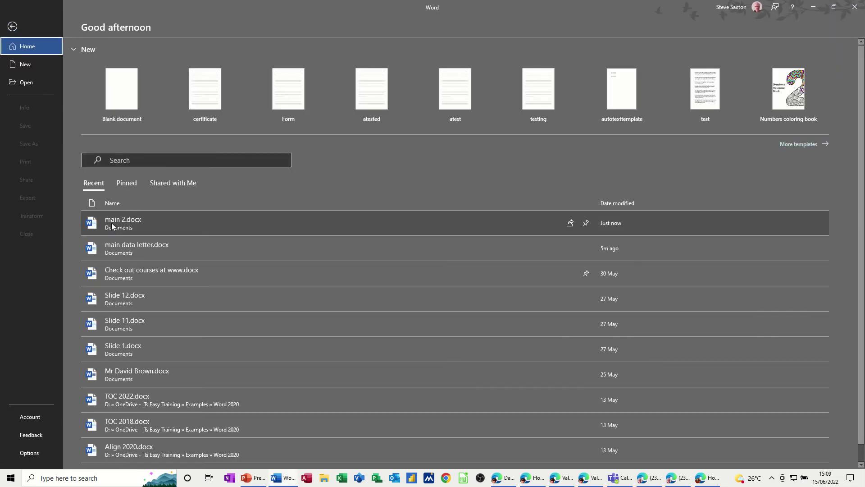
{"action": "left_click", "coordinate": [111, 223]}
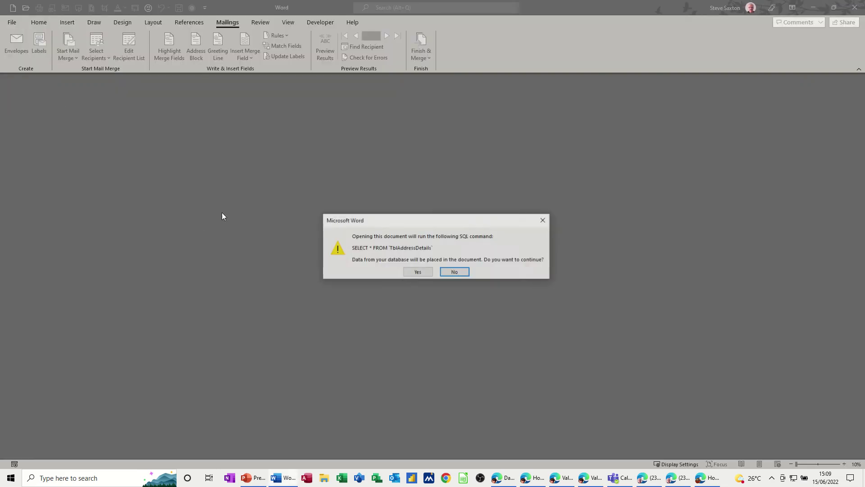
{"action": "left_click", "coordinate": [420, 275]}
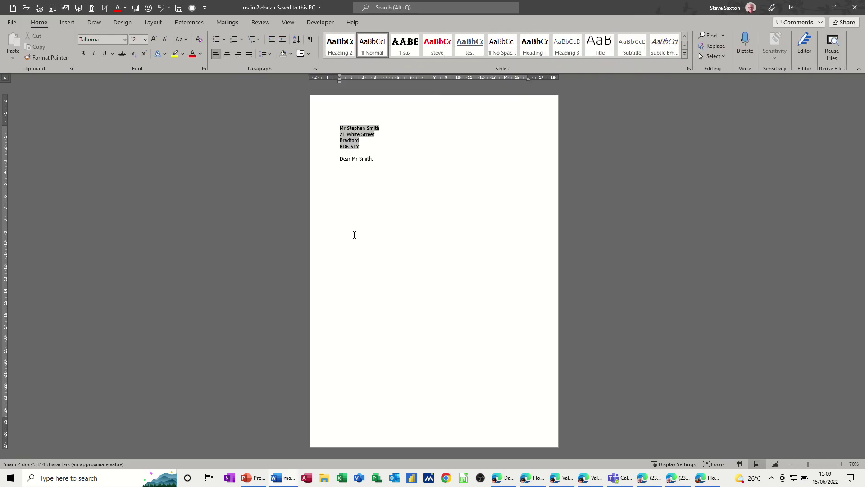
{"action": "left_click", "coordinate": [227, 22]}
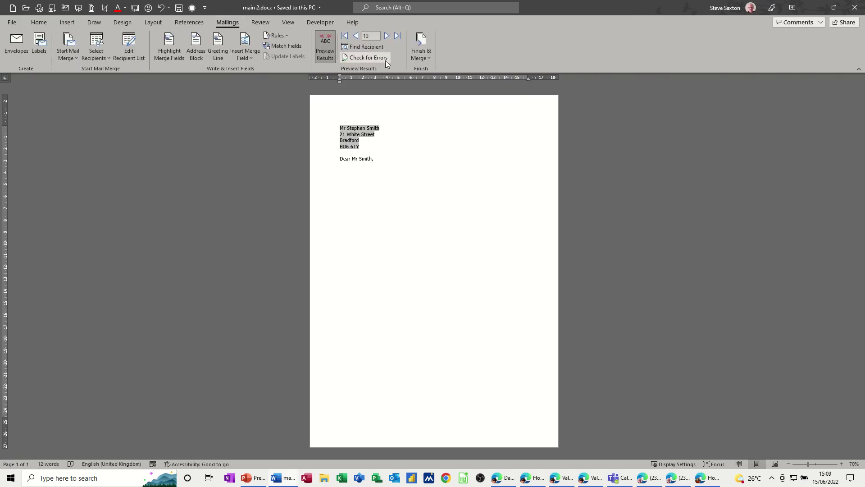
{"action": "left_click", "coordinate": [387, 36]}
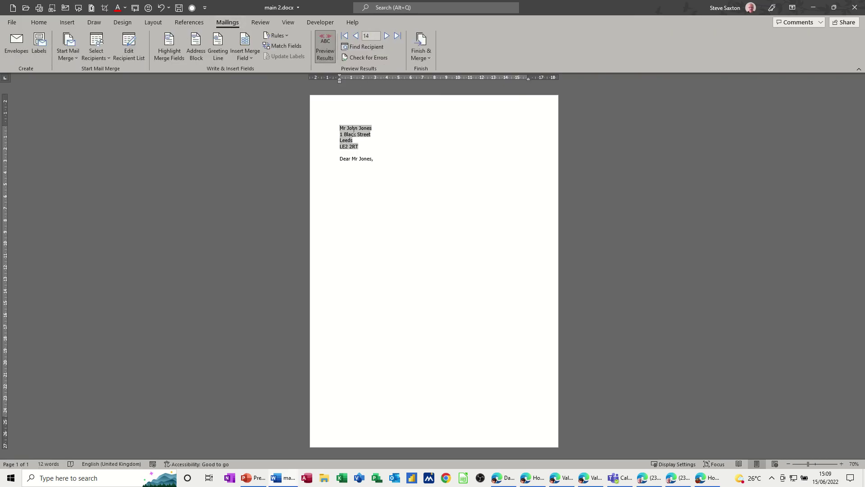